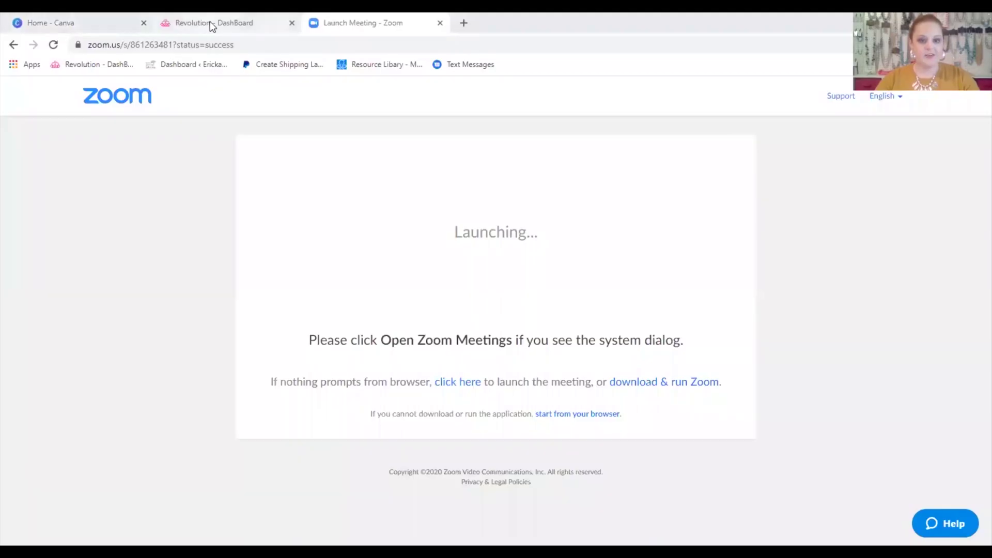
Open the Paparazzi back office Resources page filtered to the Social Media Kit category.
{"action": "left_click", "coordinate": [210, 22]}
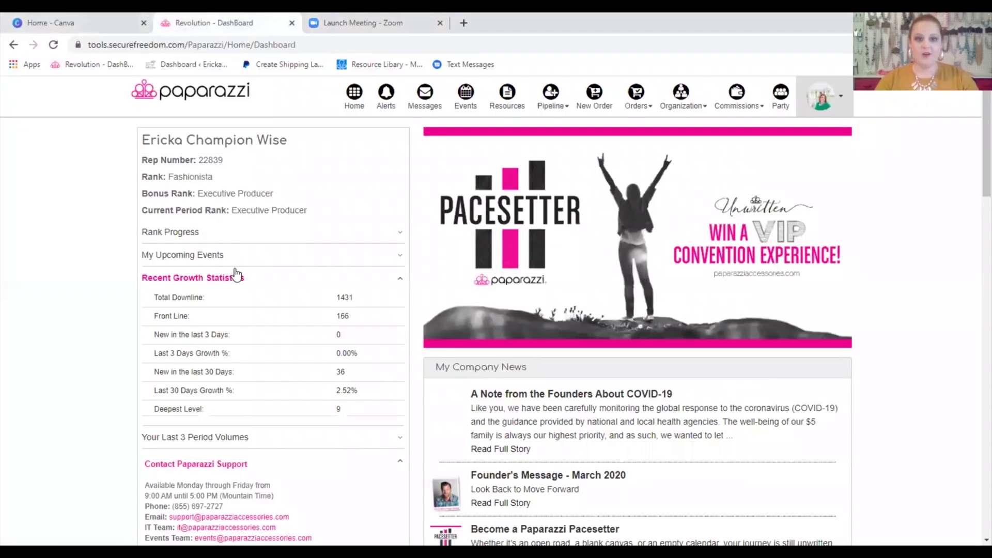
{"action": "left_click", "coordinate": [503, 249]}
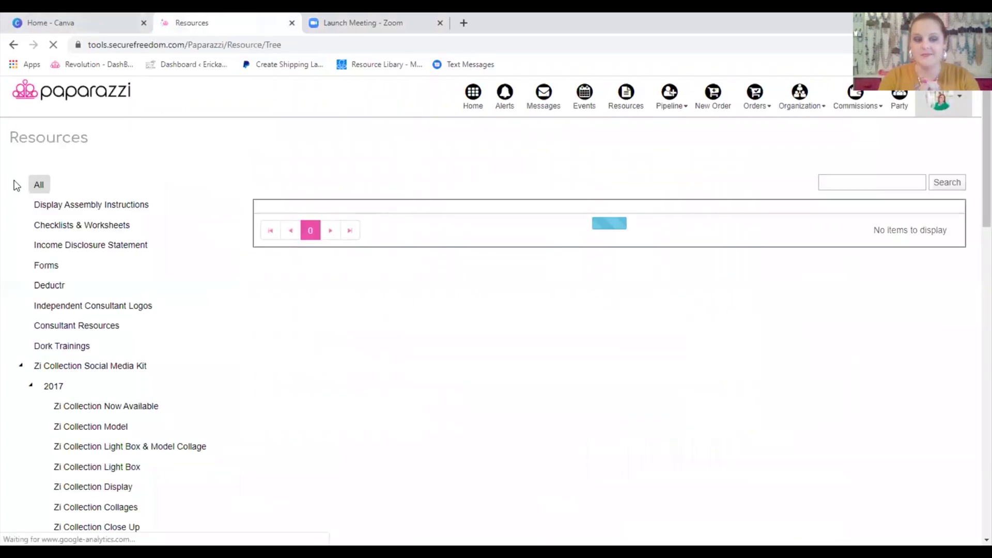
{"action": "scroll", "coordinate": [242, 100], "scroll_direction": "down", "scroll_amount": 20}
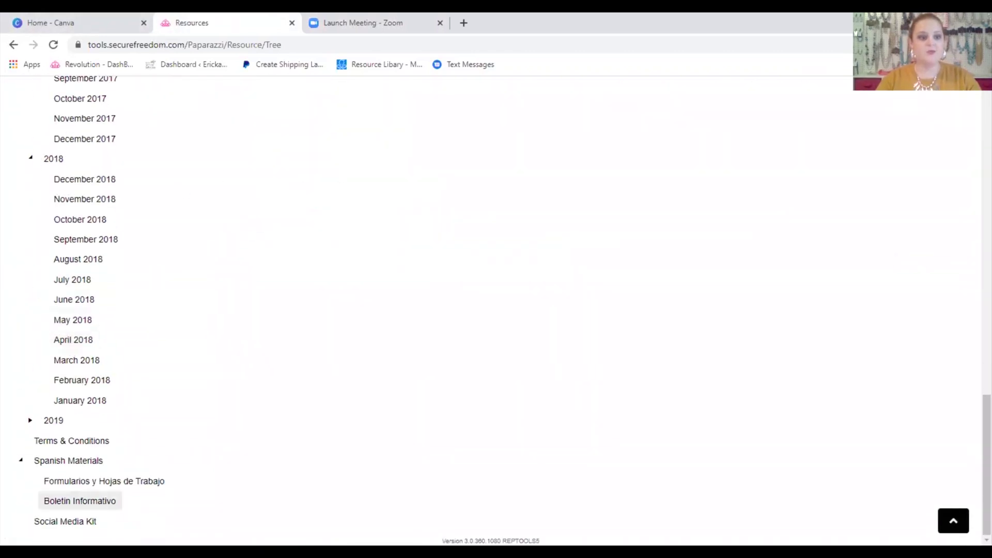
{"action": "left_click", "coordinate": [65, 522]}
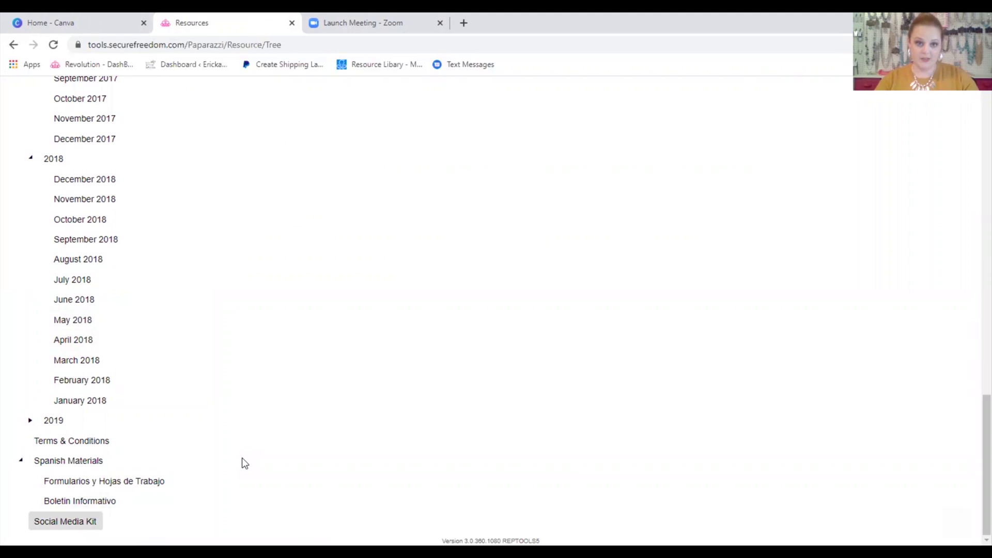
{"action": "scroll", "coordinate": [243, 463], "scroll_direction": "up", "scroll_amount": 15}
{"action": "scroll", "coordinate": [245, 463], "scroll_direction": "up", "scroll_amount": 4}
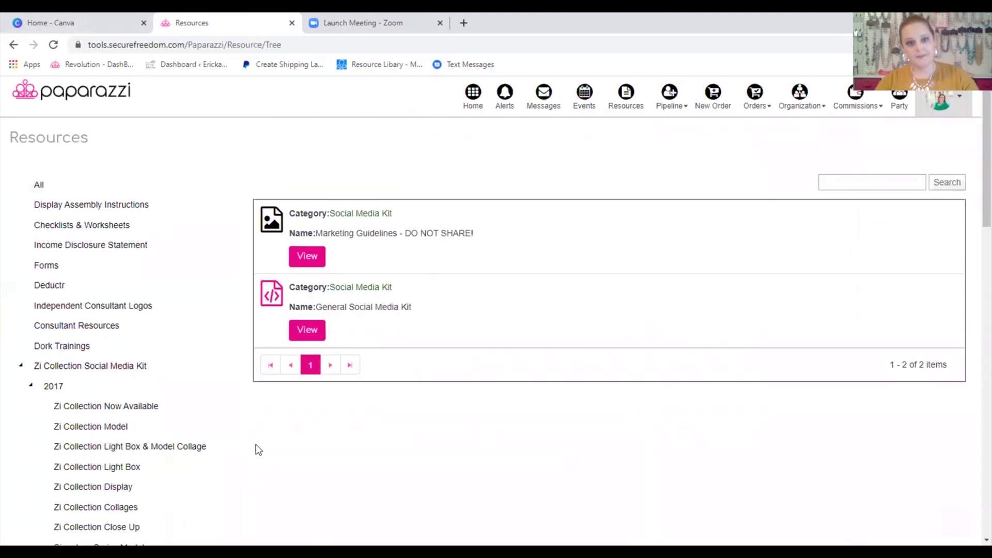
View the General Social Media Kit, check the Rank Advancements gallery, then return to the kit overview.
{"action": "left_click", "coordinate": [305, 334]}
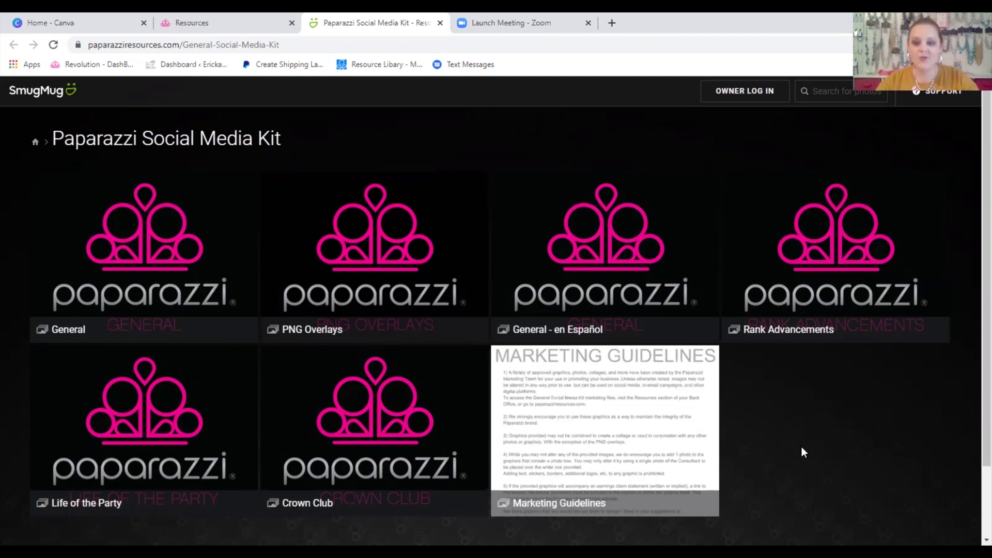
{"action": "left_click", "coordinate": [837, 288]}
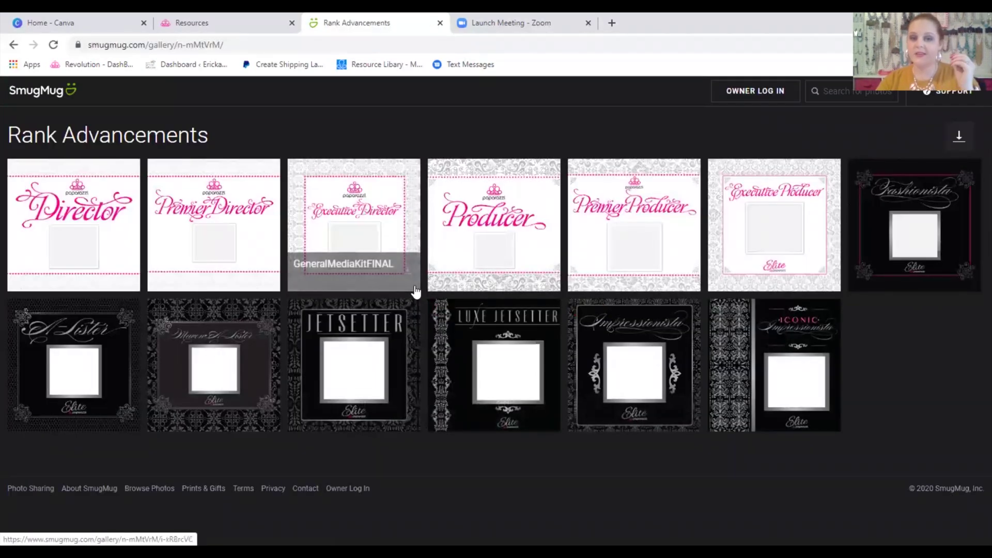
{"action": "left_click", "coordinate": [14, 44]}
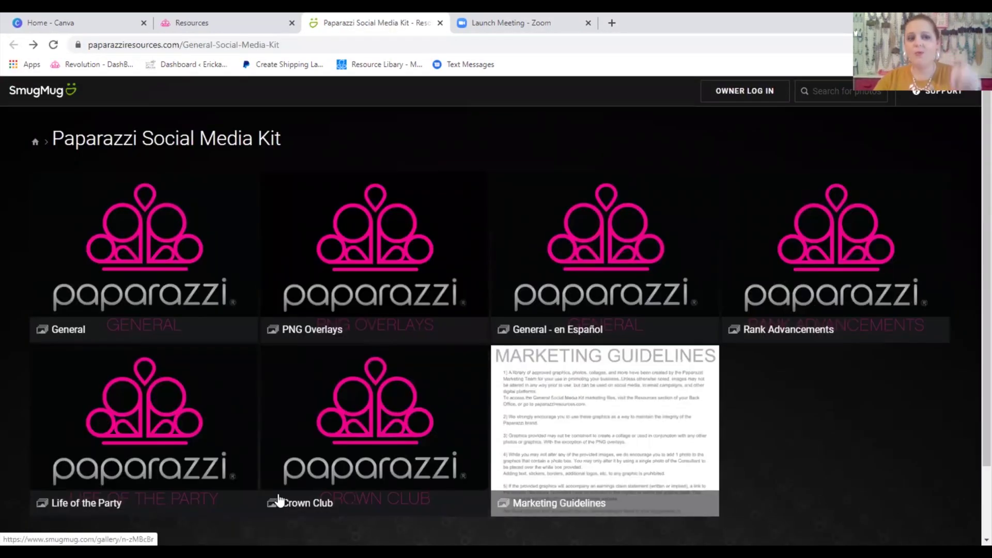
Open the PNG Overlays gallery from the Paparazzi Social Media Kit page.
{"action": "left_click", "coordinate": [347, 239]}
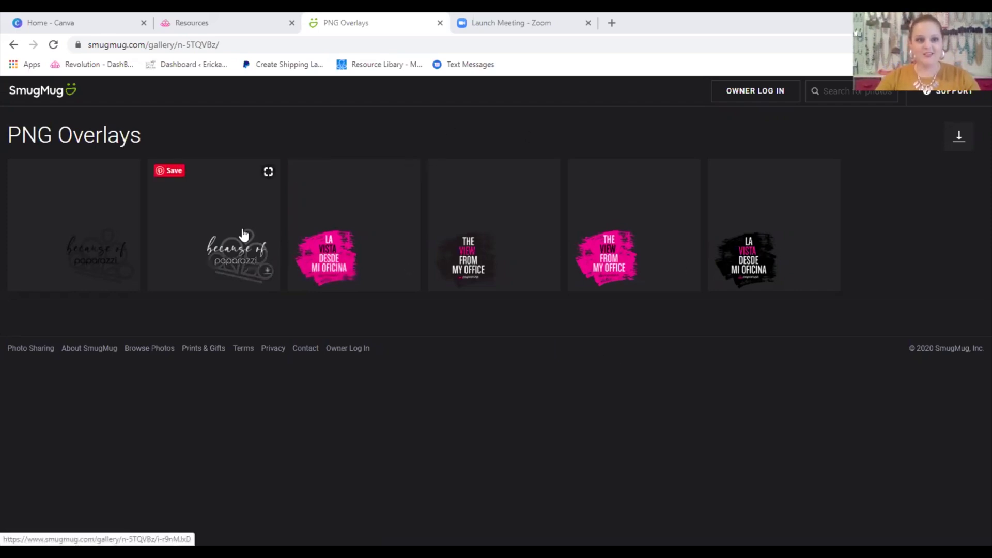
Copy the full-size white 'because of paparazzi' overlay image and go back to Canva's home page.
{"action": "left_click", "coordinate": [196, 215]}
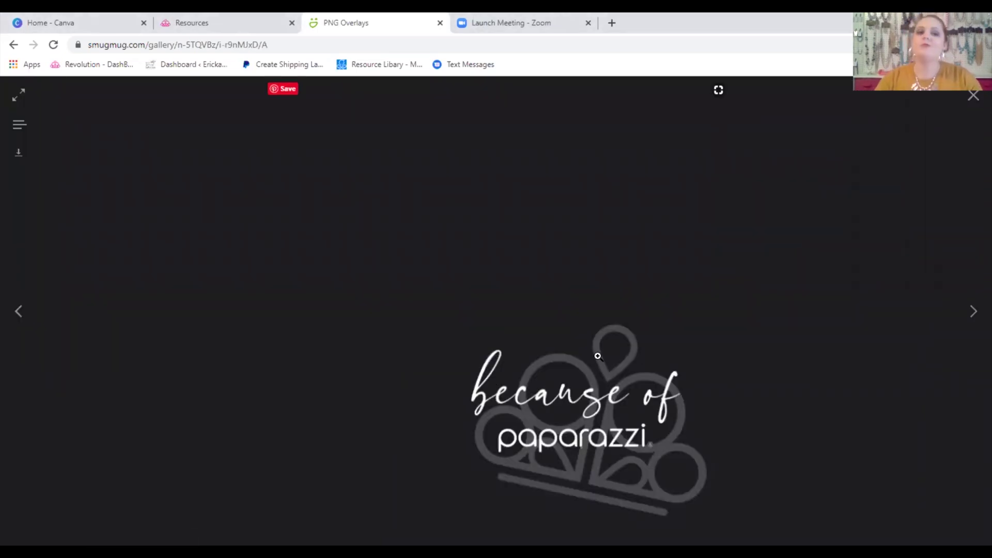
{"action": "right_click", "coordinate": [550, 339]}
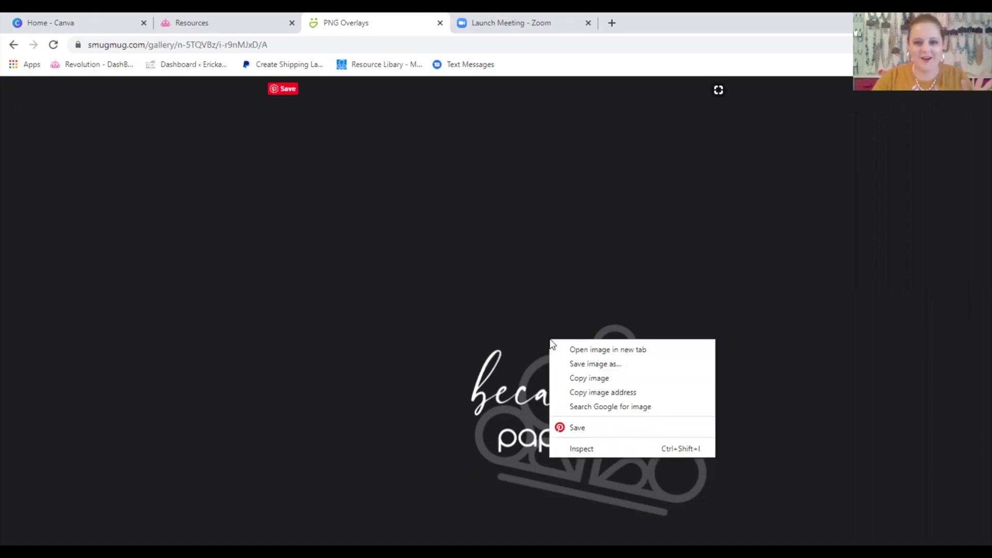
{"action": "left_click", "coordinate": [579, 381]}
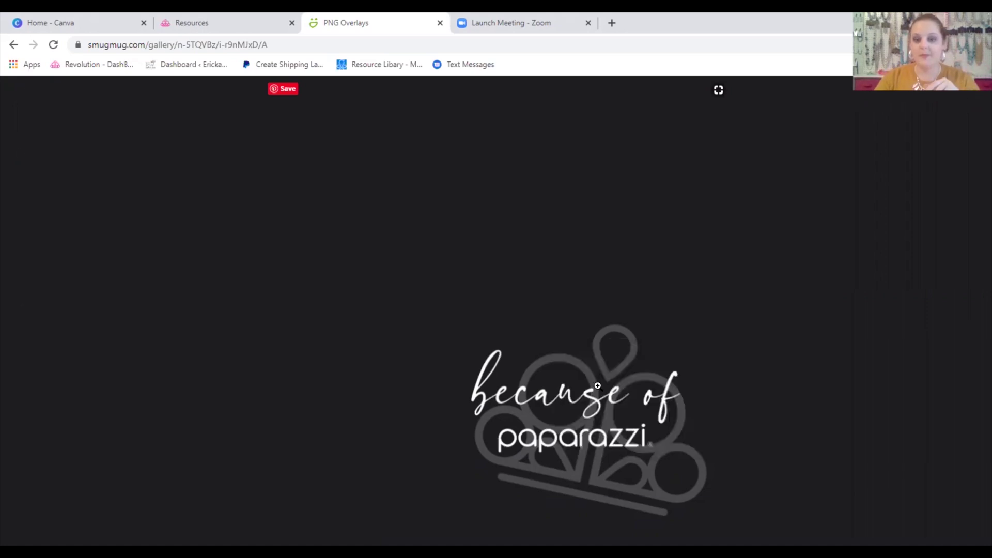
{"action": "left_click", "coordinate": [105, 16]}
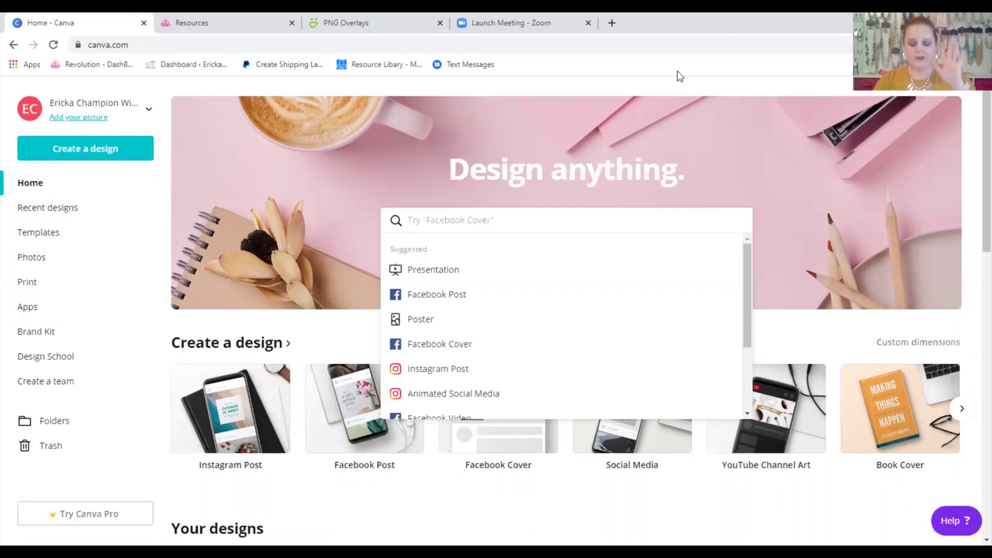
Start a blank Facebook Post design and browse the previously uploaded images.
{"action": "left_click", "coordinate": [331, 428]}
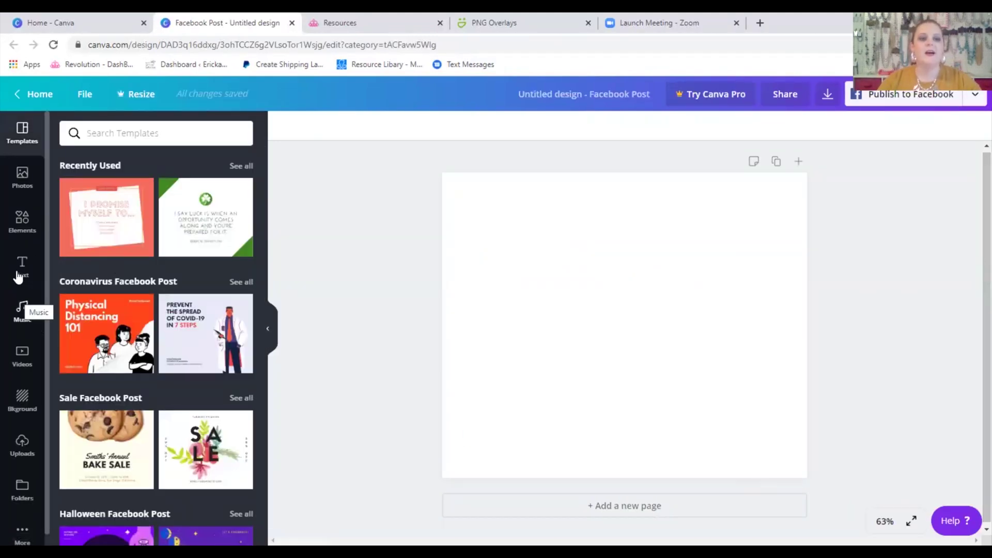
{"action": "left_click", "coordinate": [22, 455]}
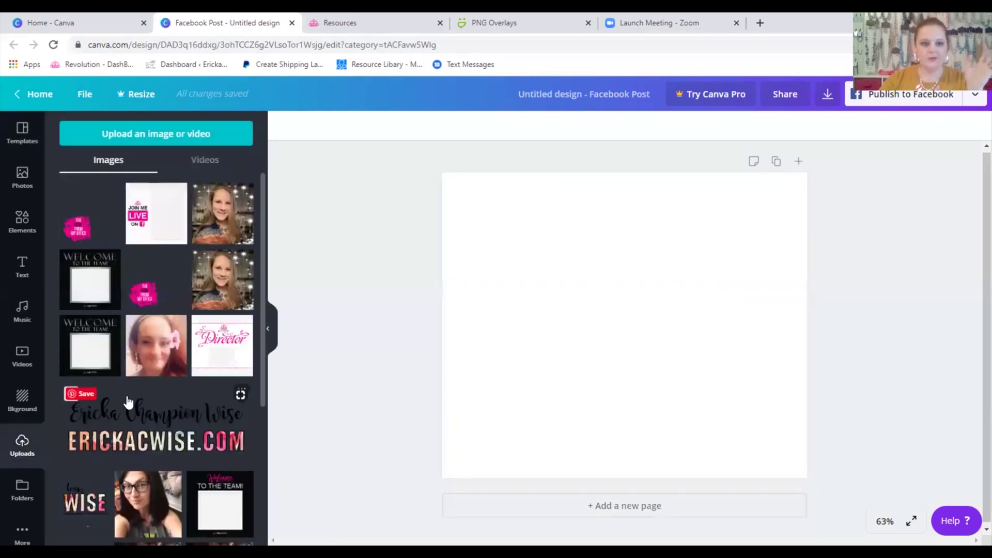
{"action": "scroll", "coordinate": [126, 405], "scroll_direction": "down", "scroll_amount": 5}
{"action": "scroll", "coordinate": [128, 403], "scroll_direction": "down", "scroll_amount": 10}
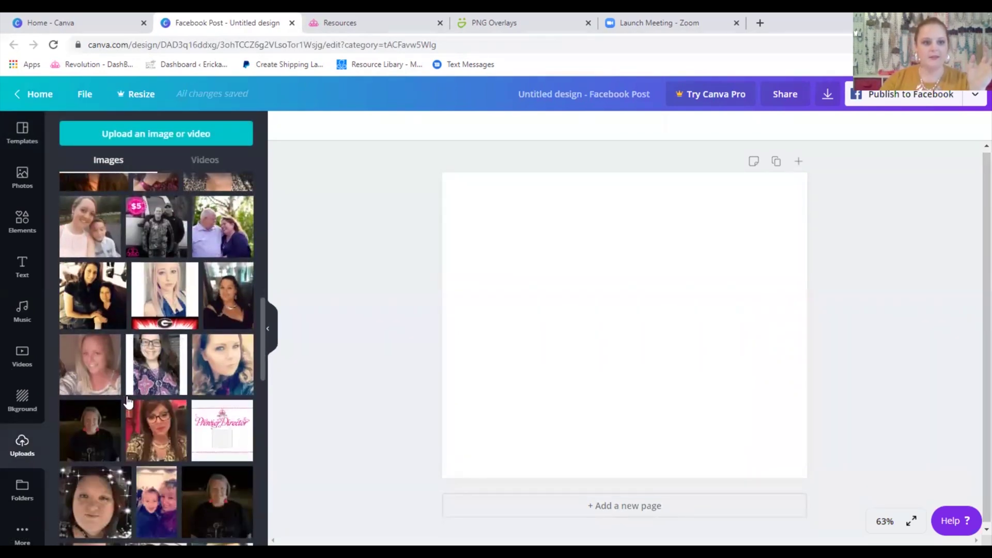
{"action": "scroll", "coordinate": [127, 402], "scroll_direction": "down", "scroll_amount": 12}
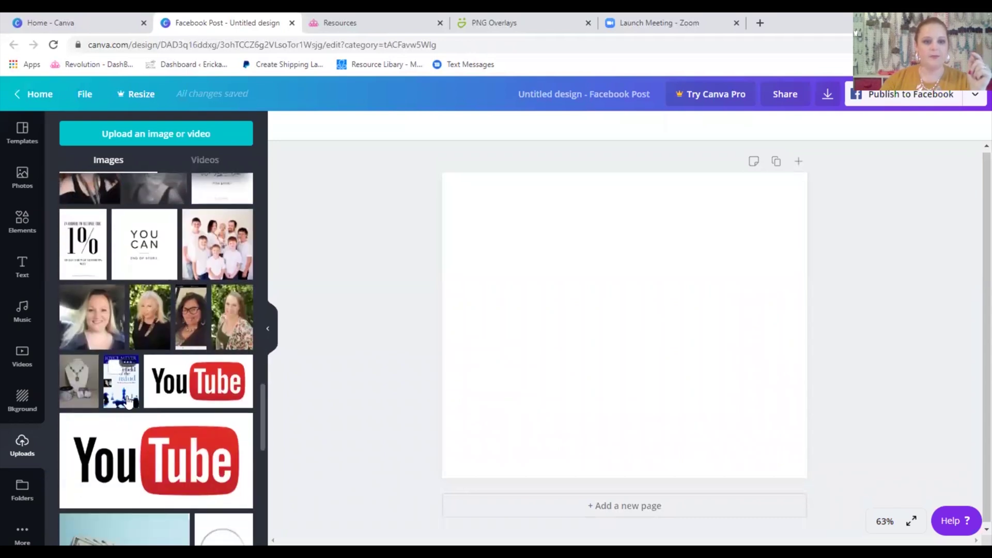
{"action": "scroll", "coordinate": [127, 403], "scroll_direction": "down", "scroll_amount": 2}
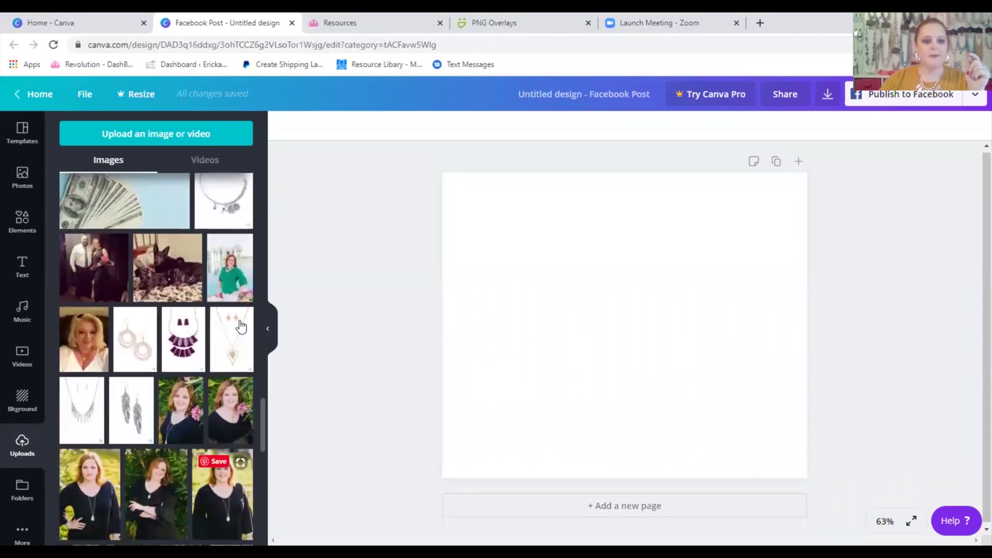
Add the photo of the woman in green, enlarged to fill the page height.
{"action": "left_click", "coordinate": [240, 274]}
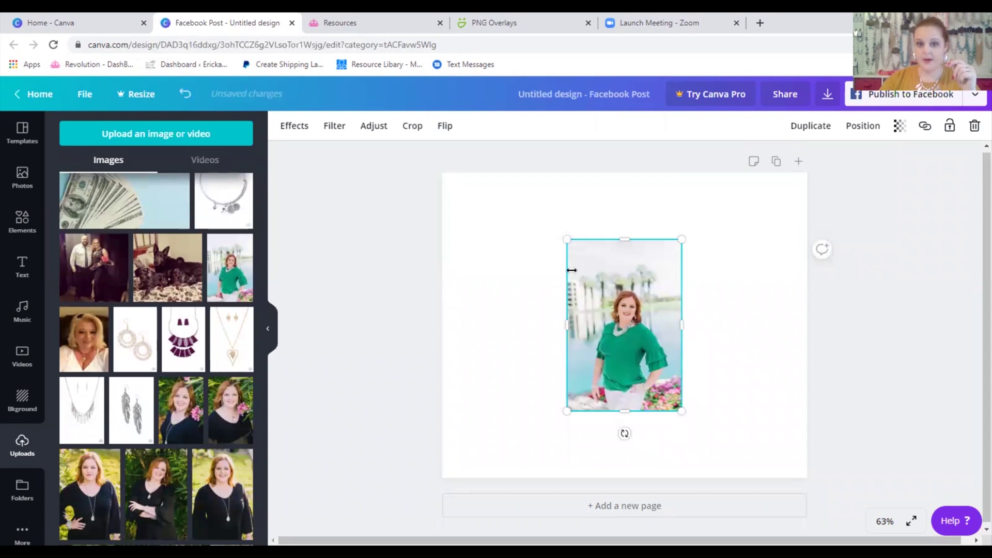
{"action": "left_click_drag", "start_coordinate": [513, 213], "coordinate": [445, 189]}
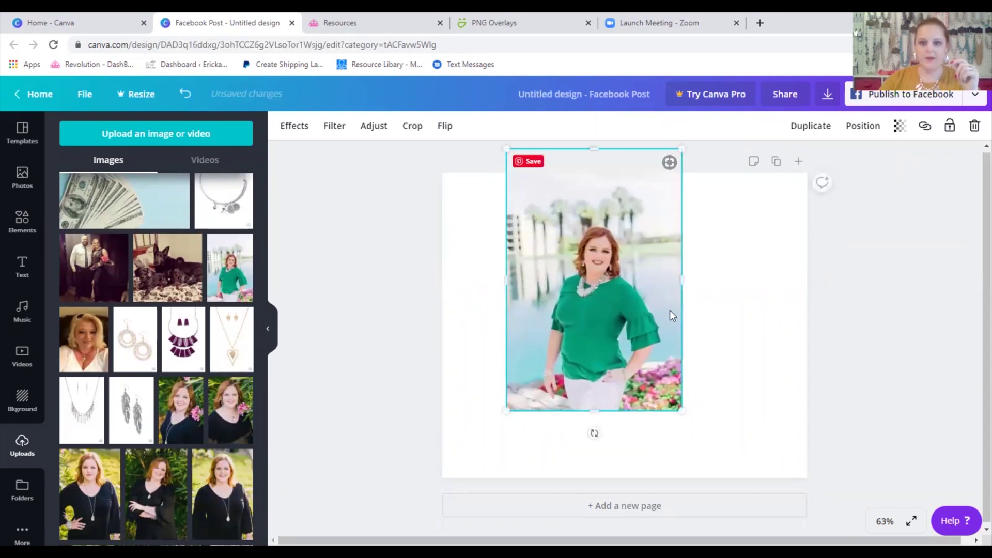
{"action": "left_click_drag", "start_coordinate": [670, 310], "coordinate": [718, 386]}
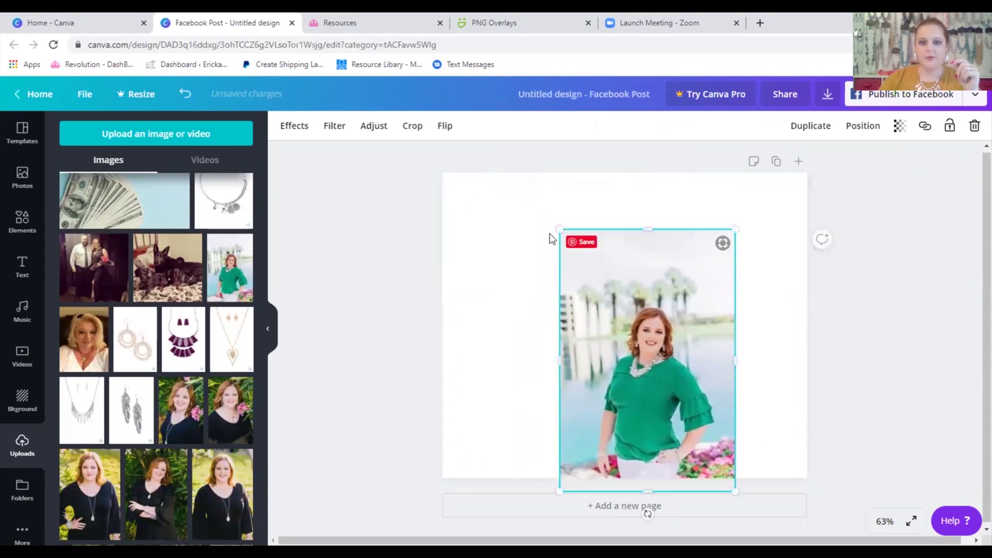
{"action": "left_click_drag", "start_coordinate": [501, 197], "coordinate": [437, 184]}
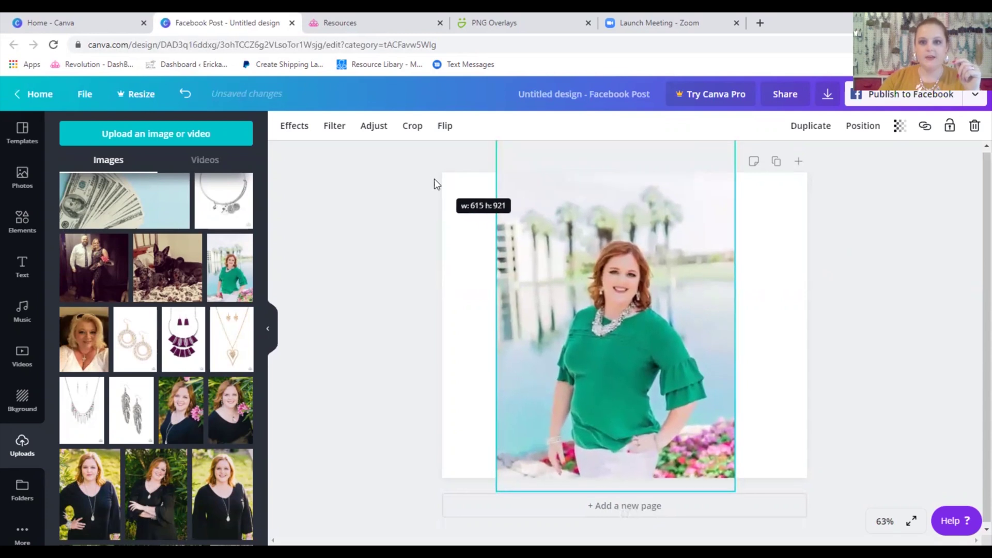
{"action": "left_click", "coordinate": [757, 249]}
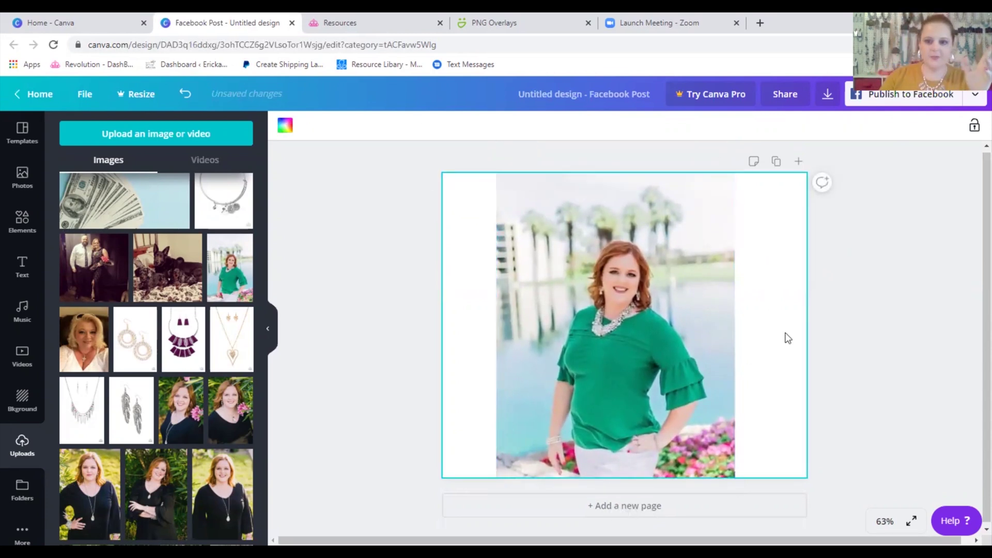
{"action": "left_click", "coordinate": [873, 334]}
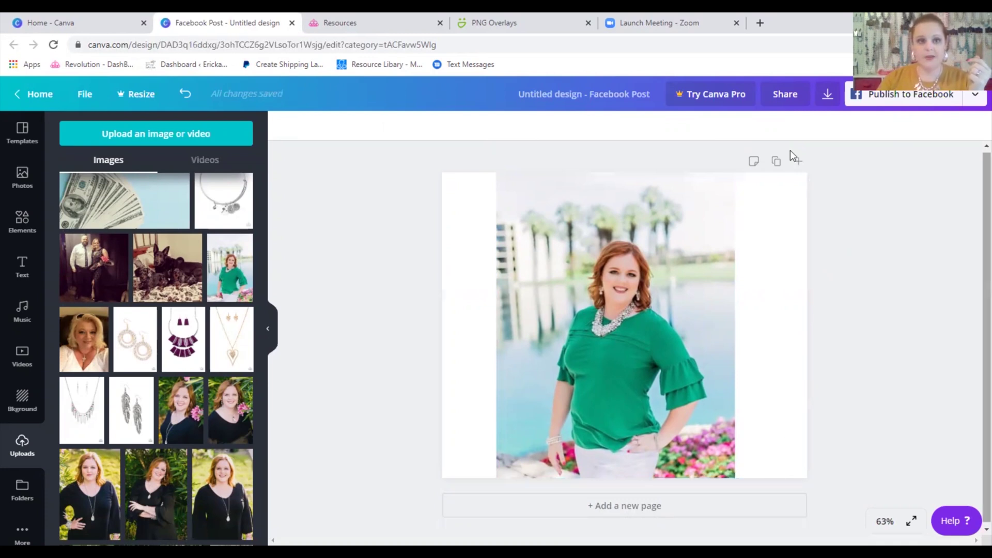
Copy the white 'because of paparazzi' overlay from SmugMug and select the Canva page for pasting.
{"action": "key", "text": "ctrl+Tab"}
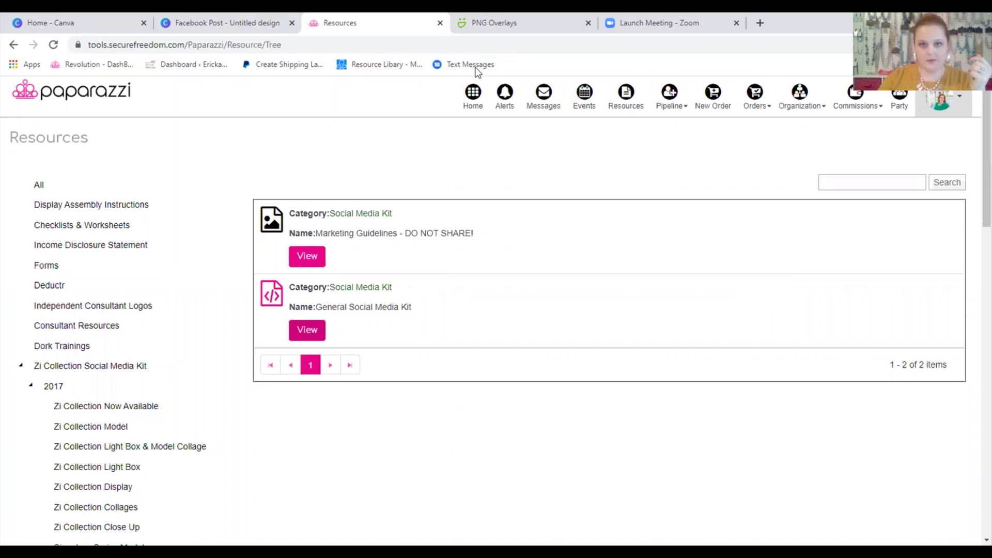
{"action": "left_click", "coordinate": [579, 26]}
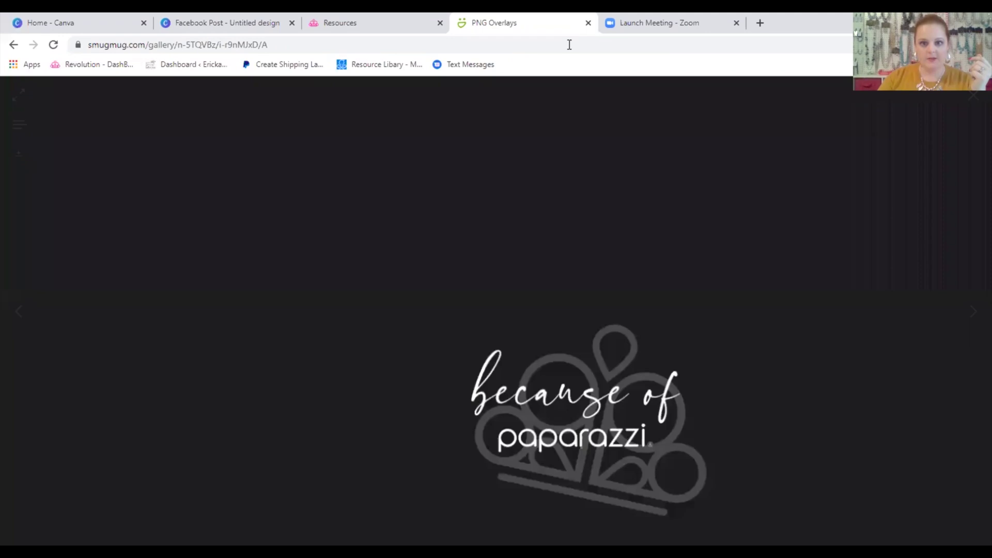
{"action": "right_click", "coordinate": [520, 375]}
{"action": "left_click", "coordinate": [561, 411]}
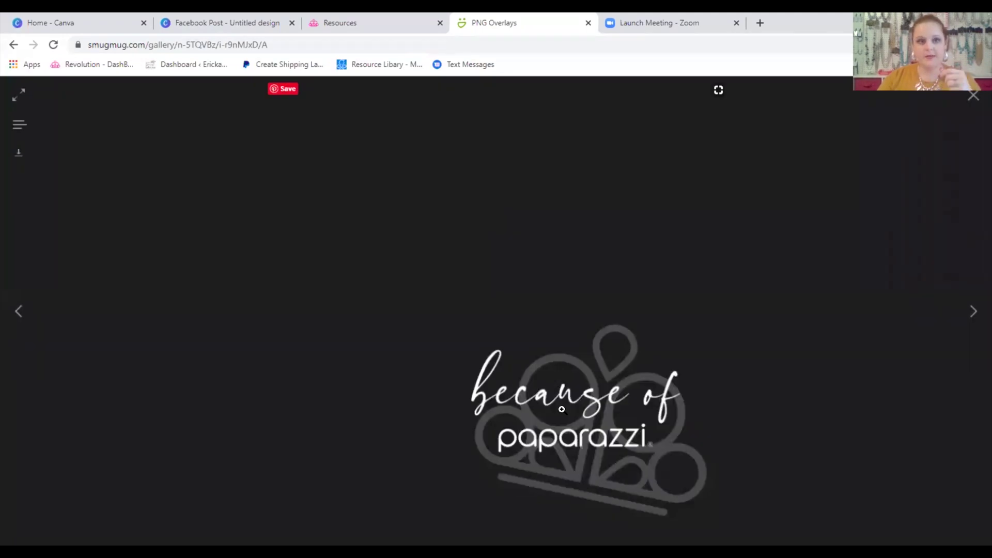
{"action": "left_click", "coordinate": [232, 23]}
{"action": "left_click", "coordinate": [645, 385]}
{"action": "left_click", "coordinate": [862, 382]}
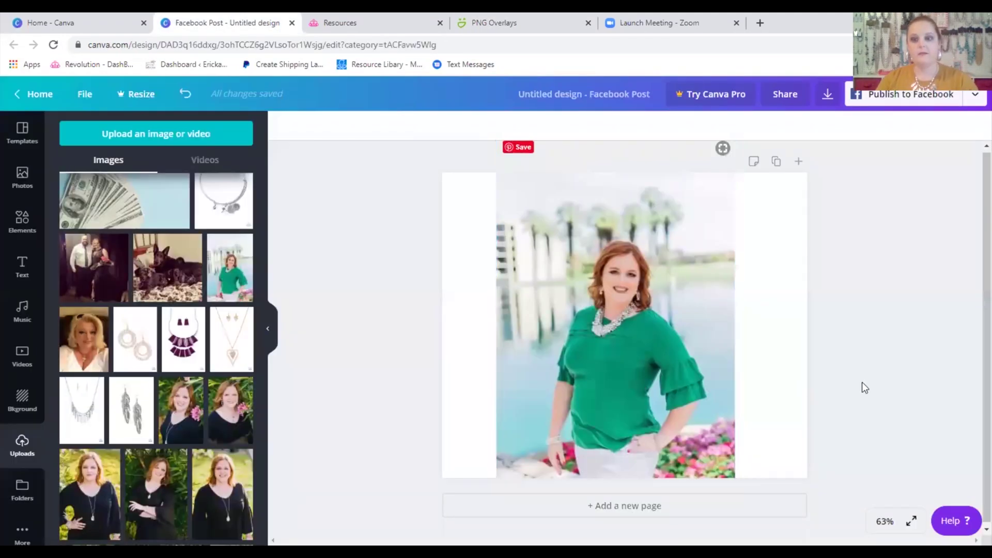
Paste the white overlay, try it at 388×388 over the shirt, then delete it.
{"action": "left_click", "coordinate": [744, 316]}
{"action": "key", "text": "ctrl+v"}
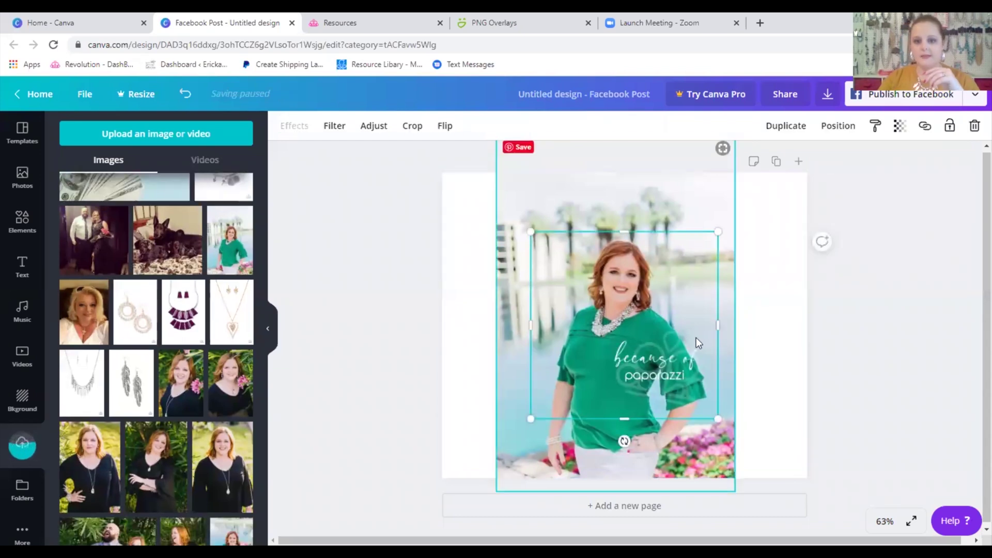
{"action": "mouse_move", "coordinate": [637, 377]}
{"action": "left_mouse_down"}
{"action": "mouse_move", "coordinate": [522, 385]}
{"action": "mouse_move", "coordinate": [498, 405]}
{"action": "mouse_move", "coordinate": [526, 411]}
{"action": "mouse_move", "coordinate": [669, 357]}
{"action": "mouse_move", "coordinate": [698, 281]}
{"action": "mouse_move", "coordinate": [639, 347]}
{"action": "mouse_move", "coordinate": [634, 367]}
{"action": "left_mouse_up"}
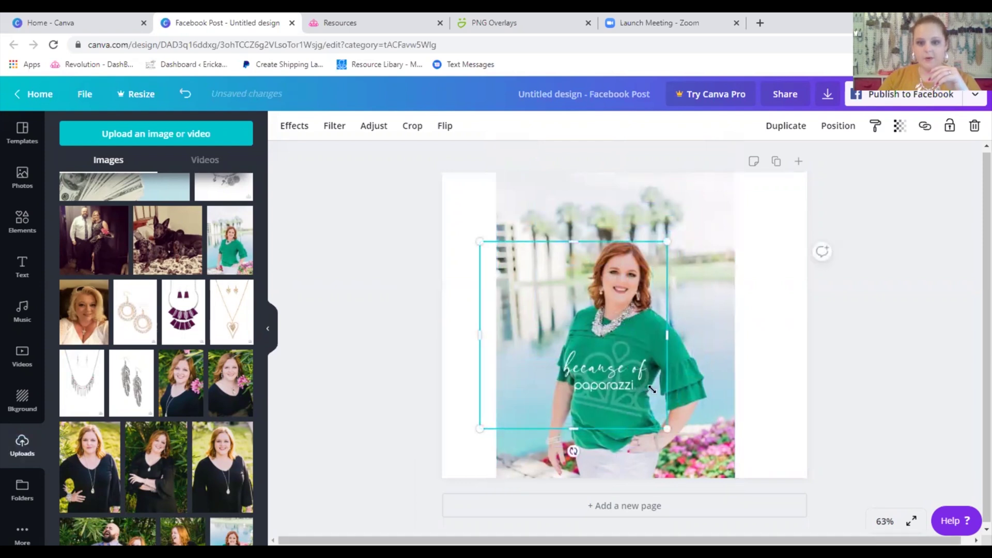
{"action": "left_click_drag", "start_coordinate": [665, 425], "coordinate": [612, 389]}
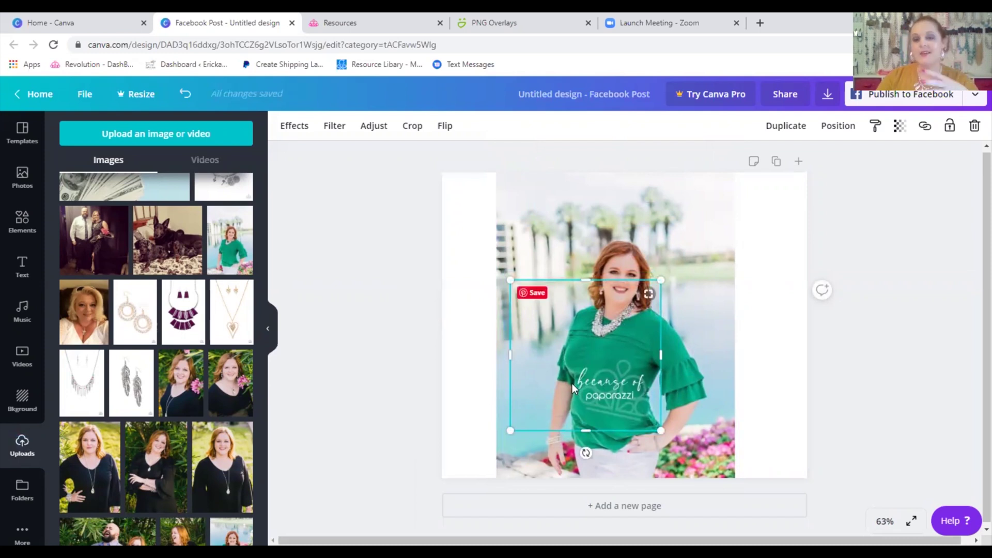
{"action": "key", "text": "Delete"}
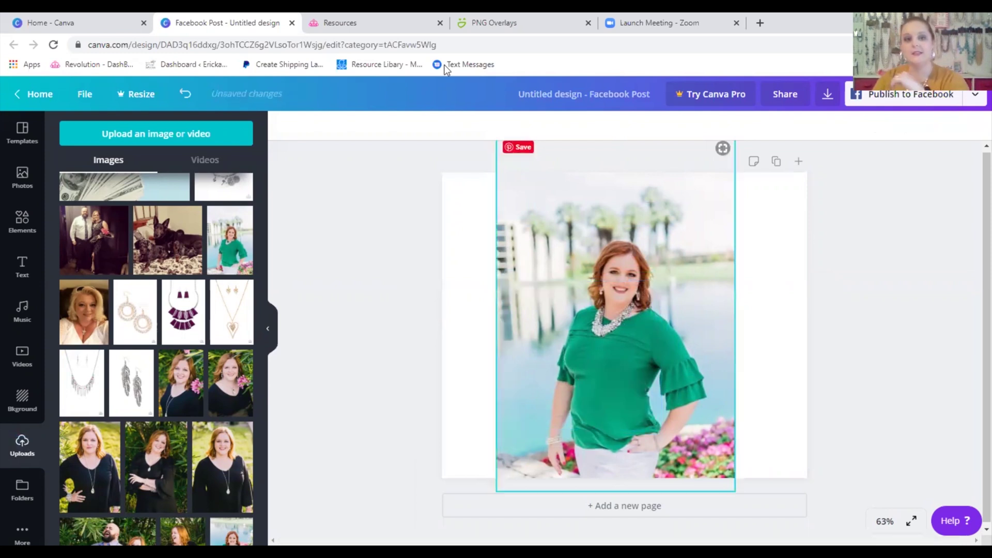
Copy the black 'because of paparazzi' overlay from the PNG Overlays gallery.
{"action": "left_click", "coordinate": [475, 30]}
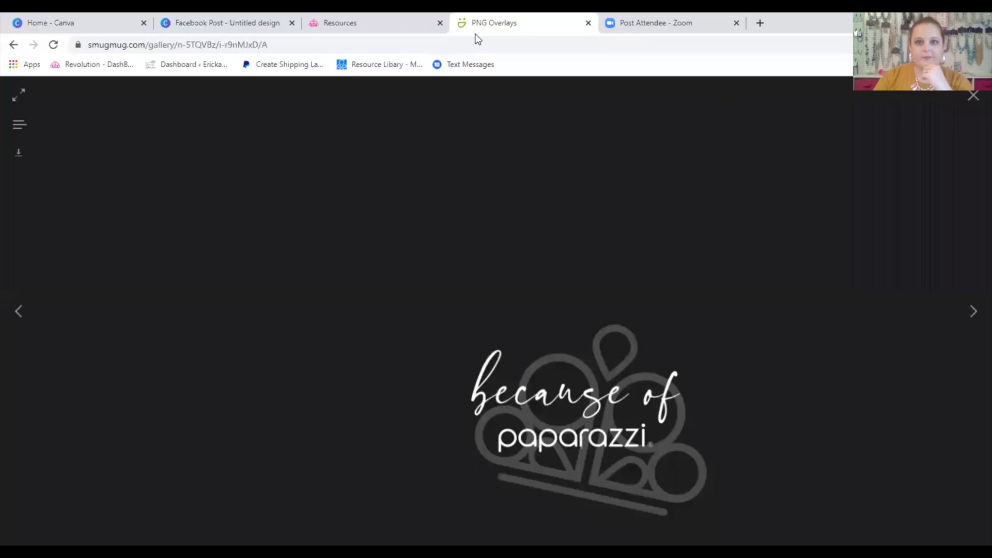
{"action": "left_click", "coordinate": [13, 44]}
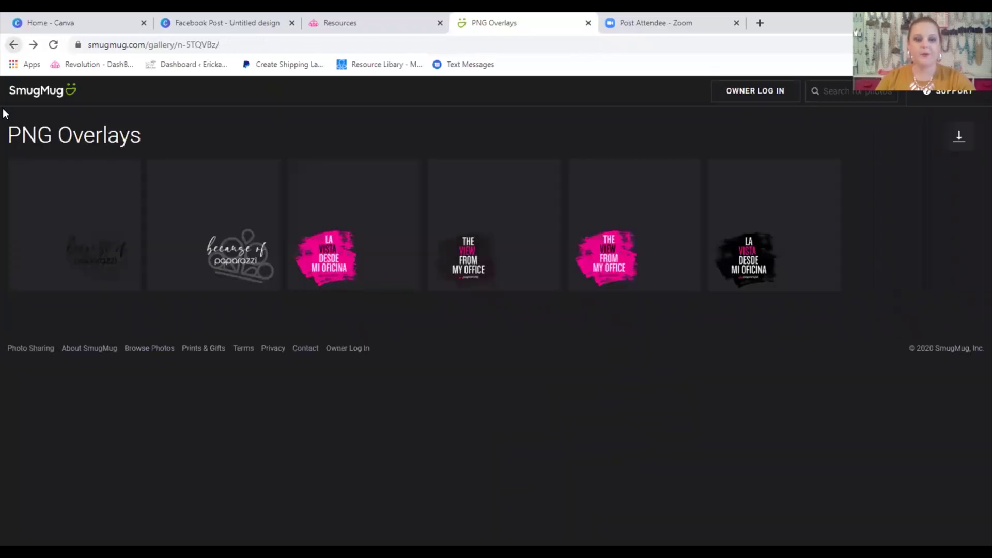
{"action": "left_click", "coordinate": [108, 248]}
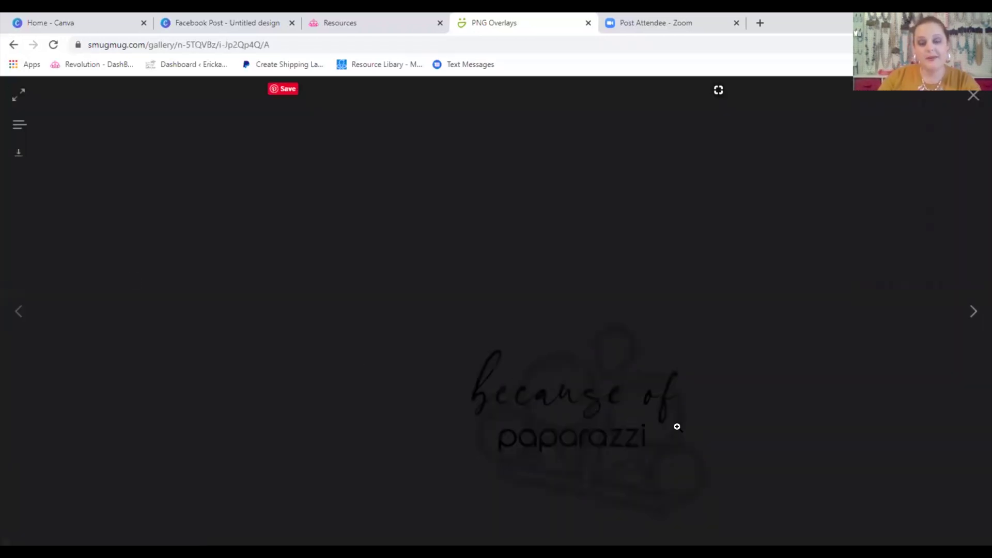
{"action": "right_click", "coordinate": [609, 390]}
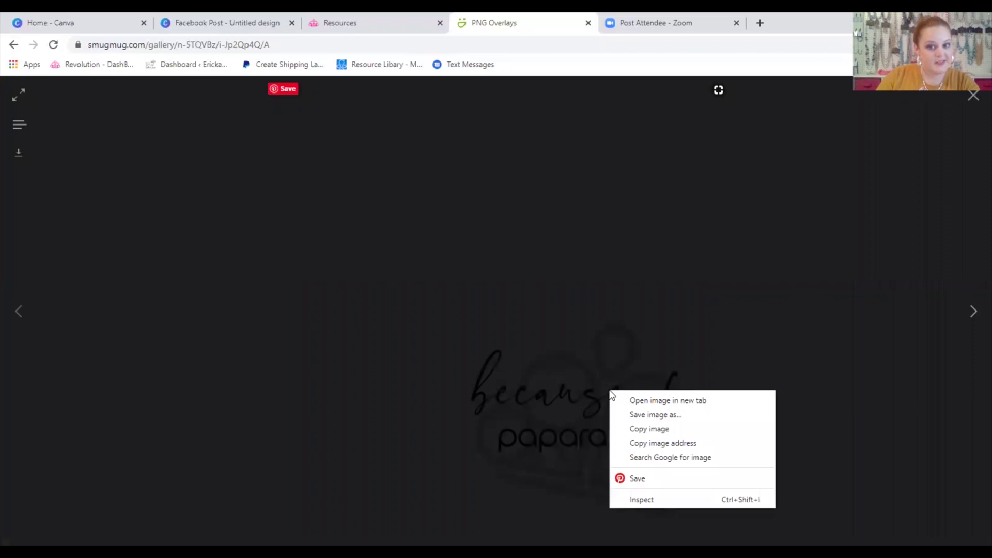
{"action": "left_click", "coordinate": [663, 430]}
{"action": "left_click", "coordinate": [212, 22]}
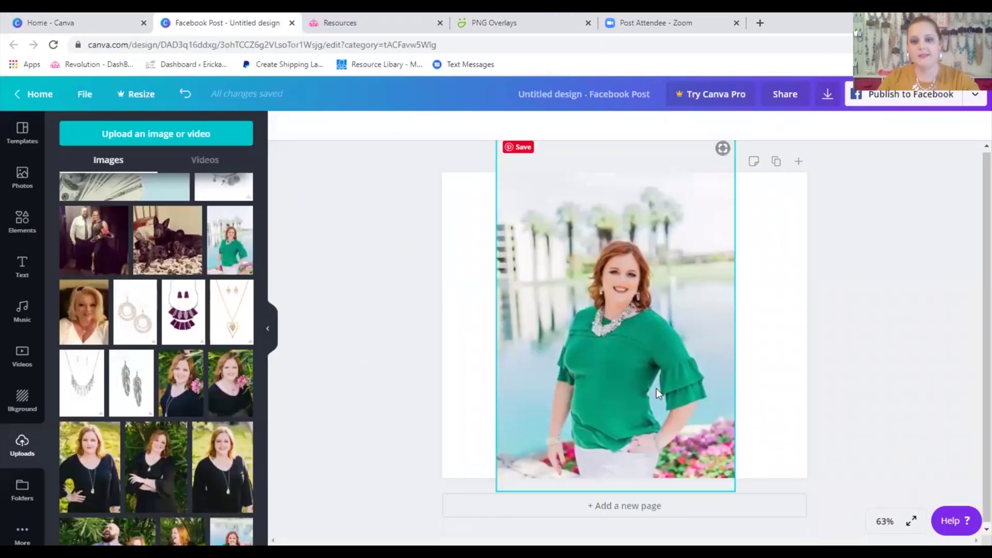
Paste the black overlay and fit it into the photo's top-left corner at 453×453.
{"action": "key", "text": "ctrl+v"}
{"action": "left_click_drag", "start_coordinate": [687, 373], "coordinate": [561, 217]}
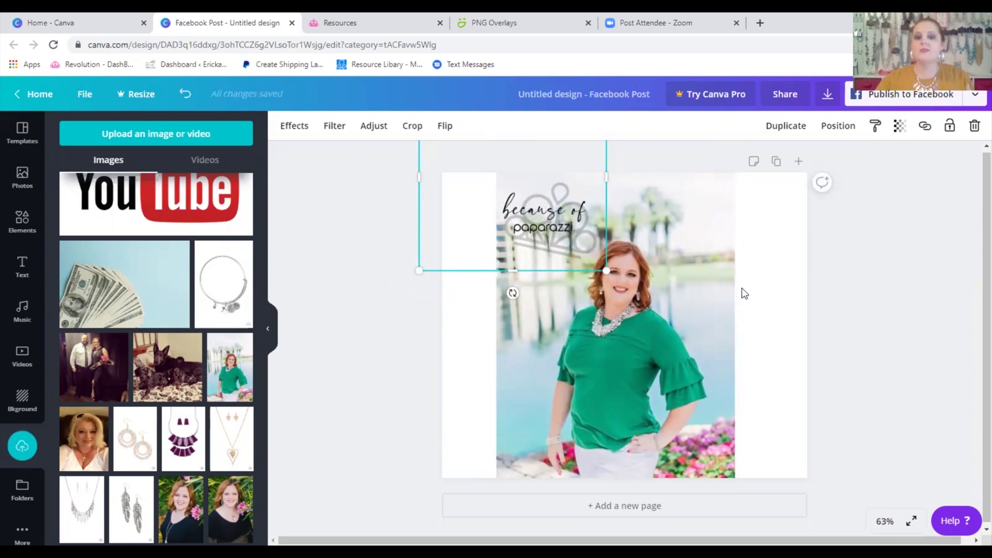
{"action": "left_click", "coordinate": [849, 331]}
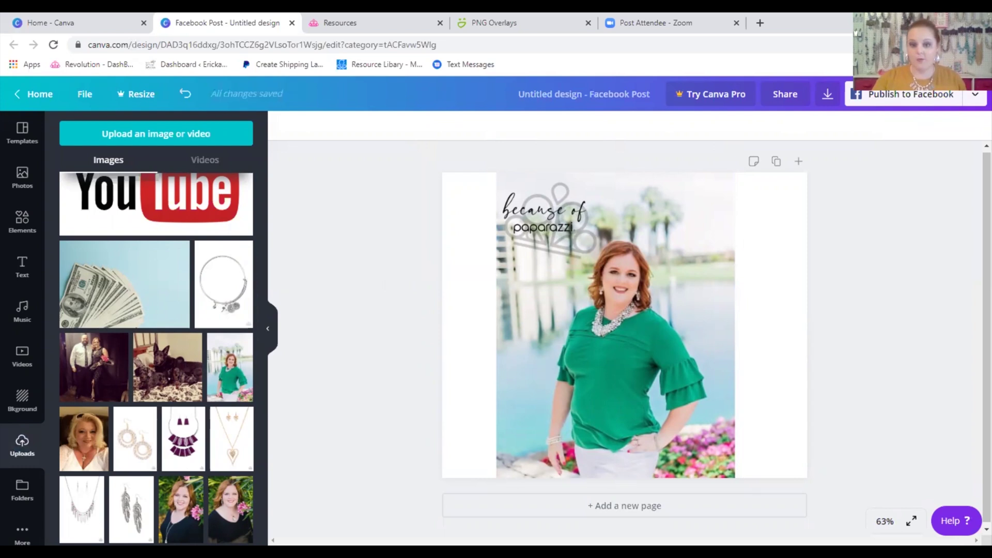
{"action": "left_click", "coordinate": [604, 269]}
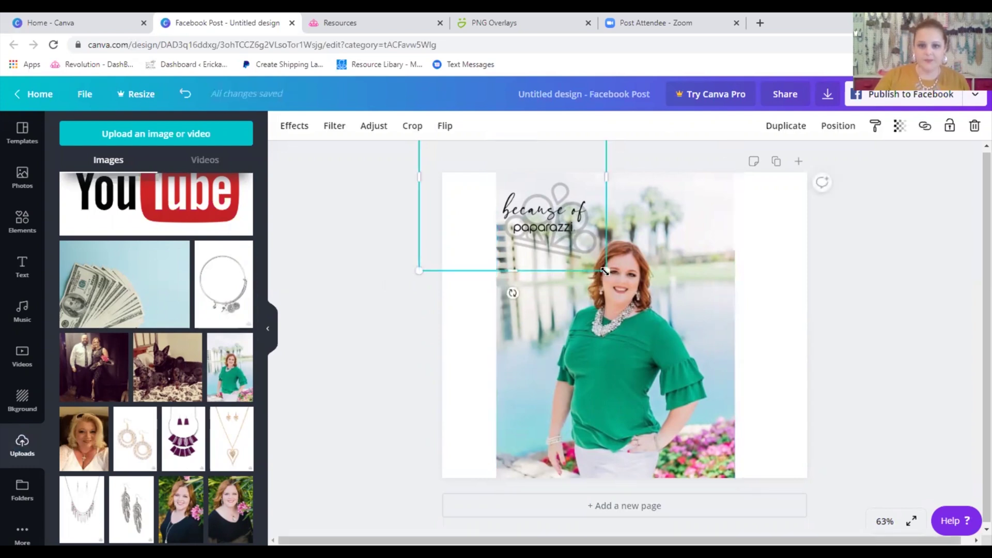
{"action": "left_click_drag", "start_coordinate": [603, 269], "coordinate": [574, 238]}
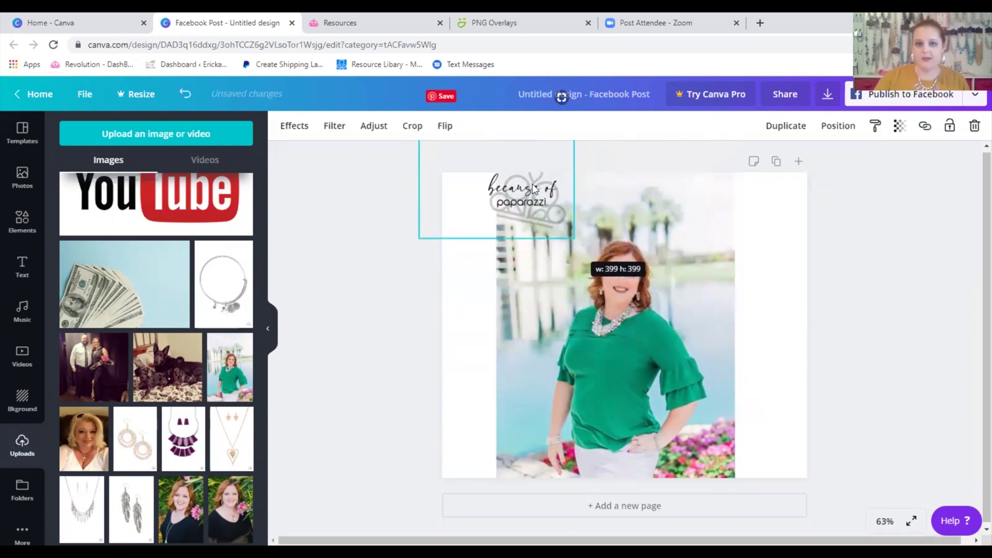
{"action": "left_click_drag", "start_coordinate": [532, 184], "coordinate": [550, 209]}
{"action": "left_click_drag", "start_coordinate": [592, 265], "coordinate": [609, 296]}
{"action": "left_click_drag", "start_coordinate": [566, 247], "coordinate": [547, 236]}
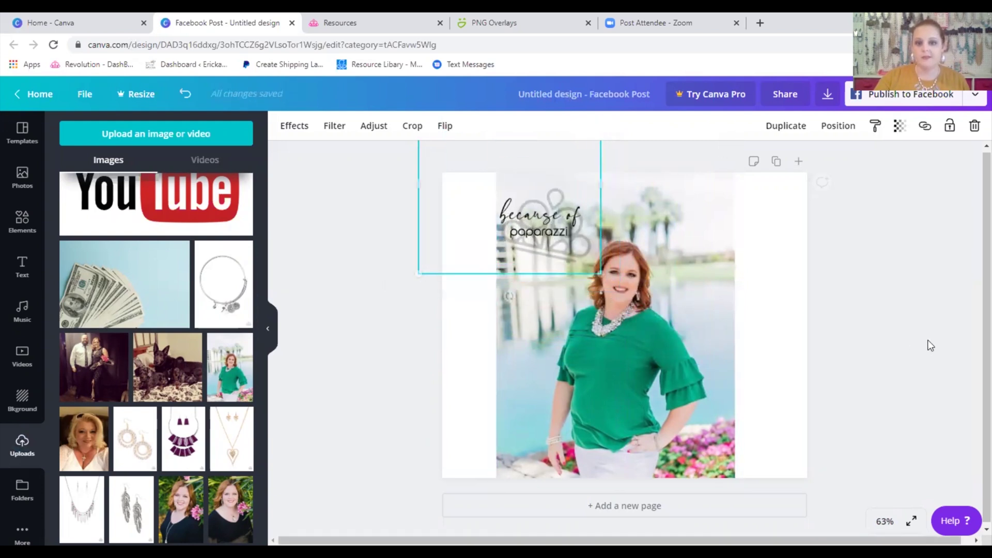
{"action": "left_click", "coordinate": [883, 317]}
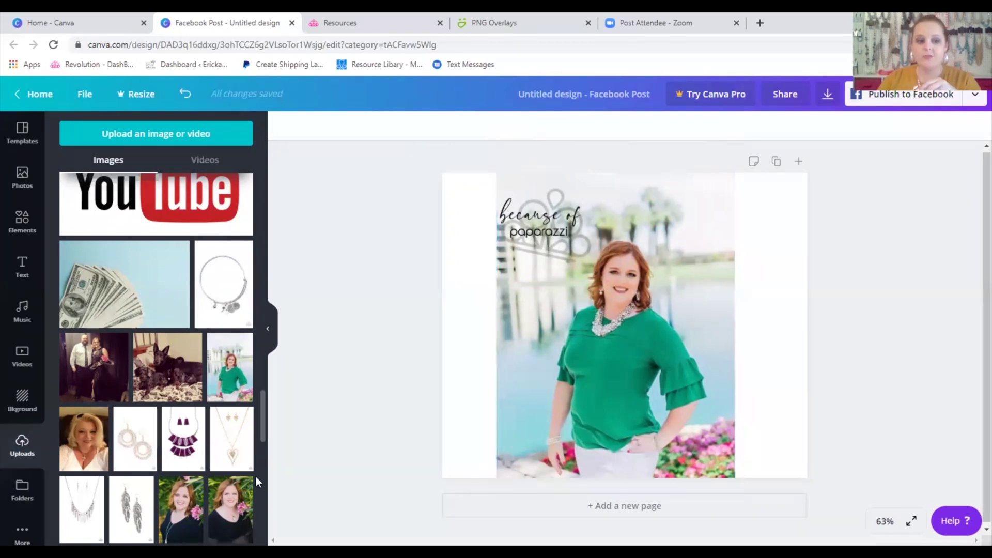
Try the name-and-website graphic on the shirt, delete it, and nudge the paparazzi logo right.
{"action": "scroll", "coordinate": [207, 465], "scroll_direction": "down", "scroll_amount": 5}
{"action": "scroll", "coordinate": [192, 452], "scroll_direction": "up", "scroll_amount": 10}
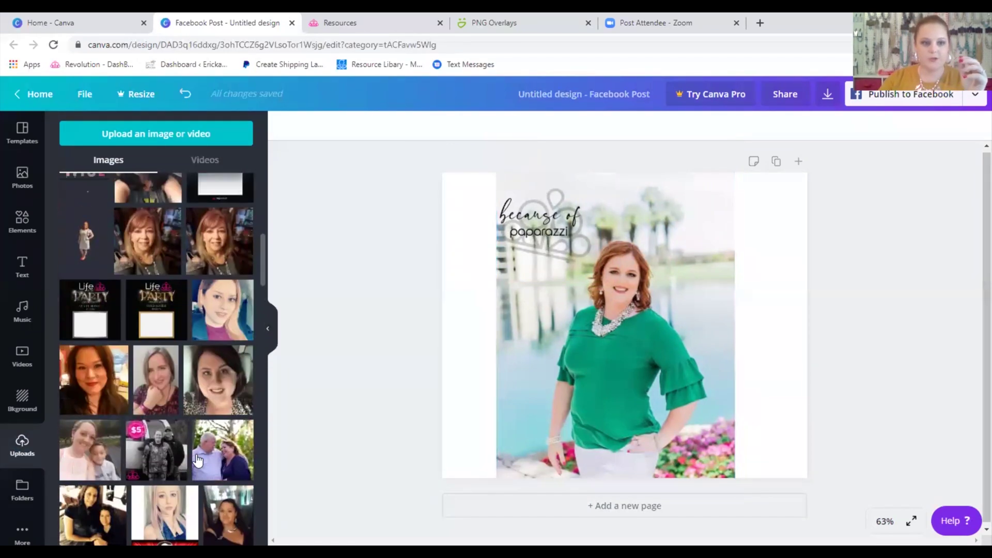
{"action": "left_click", "coordinate": [177, 441]}
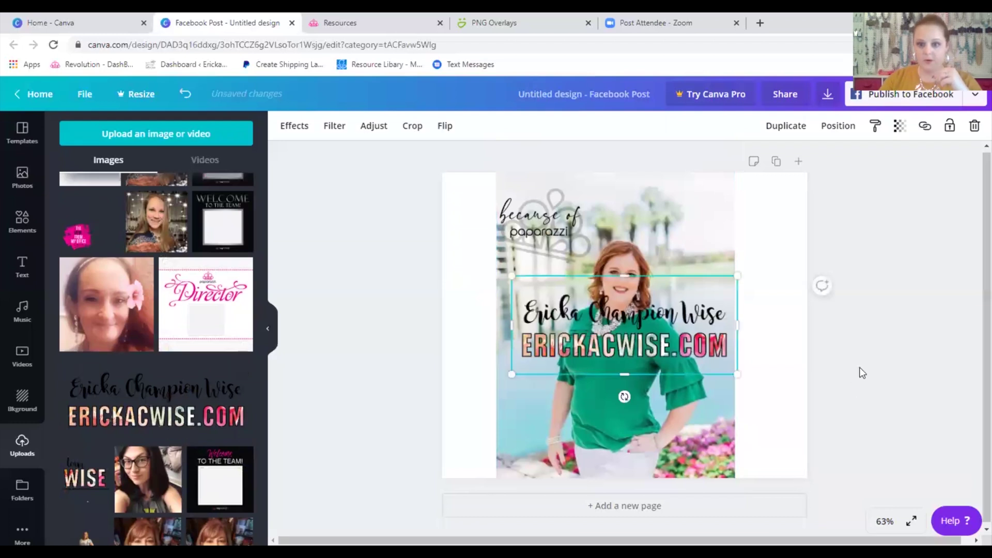
{"action": "left_click_drag", "start_coordinate": [690, 356], "coordinate": [689, 453]}
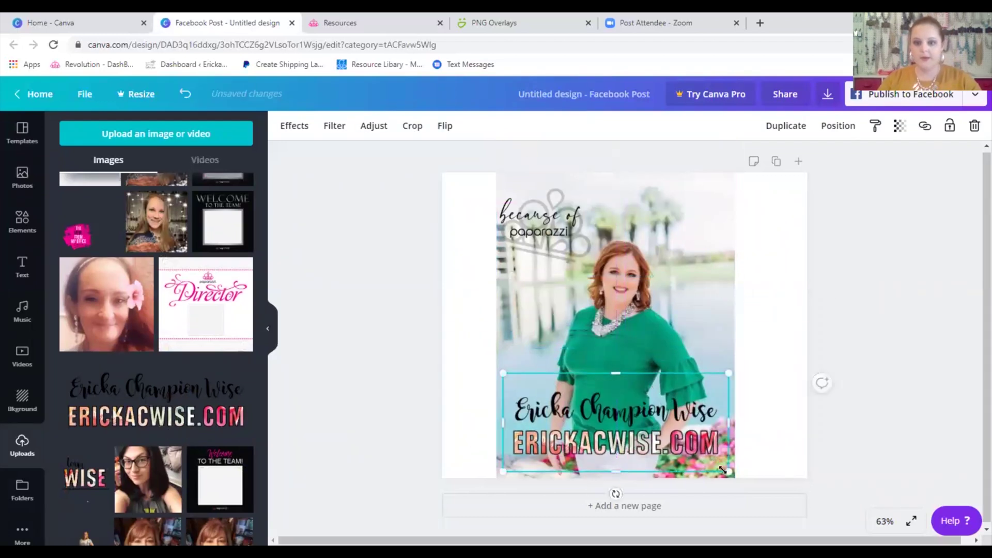
{"action": "left_click_drag", "start_coordinate": [728, 373], "coordinate": [641, 373]}
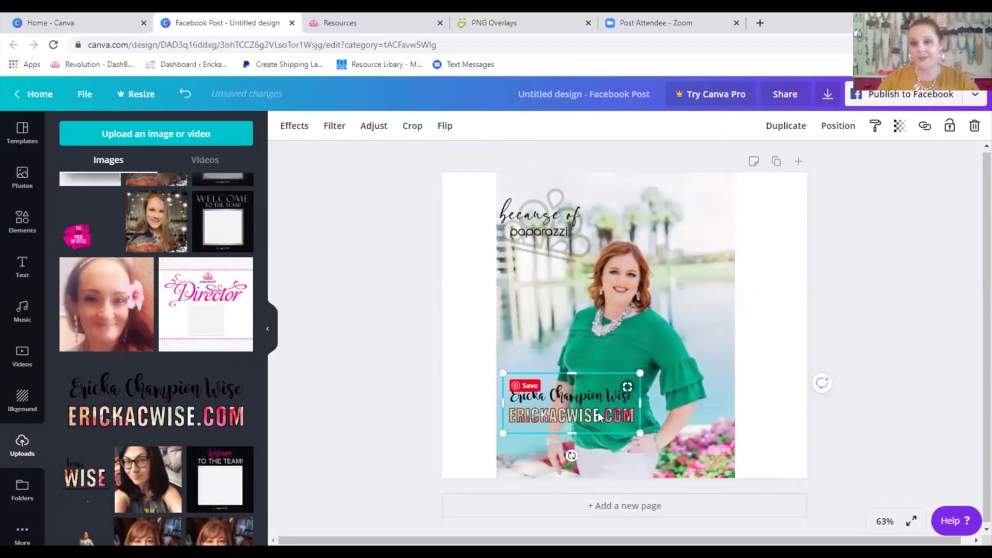
{"action": "left_click_drag", "start_coordinate": [586, 393], "coordinate": [643, 370]}
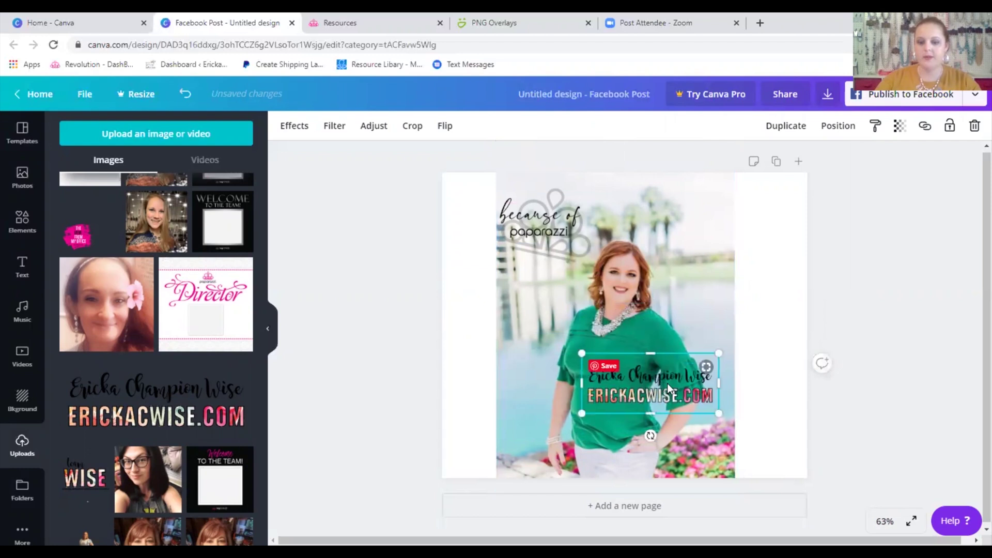
{"action": "key", "text": "Delete"}
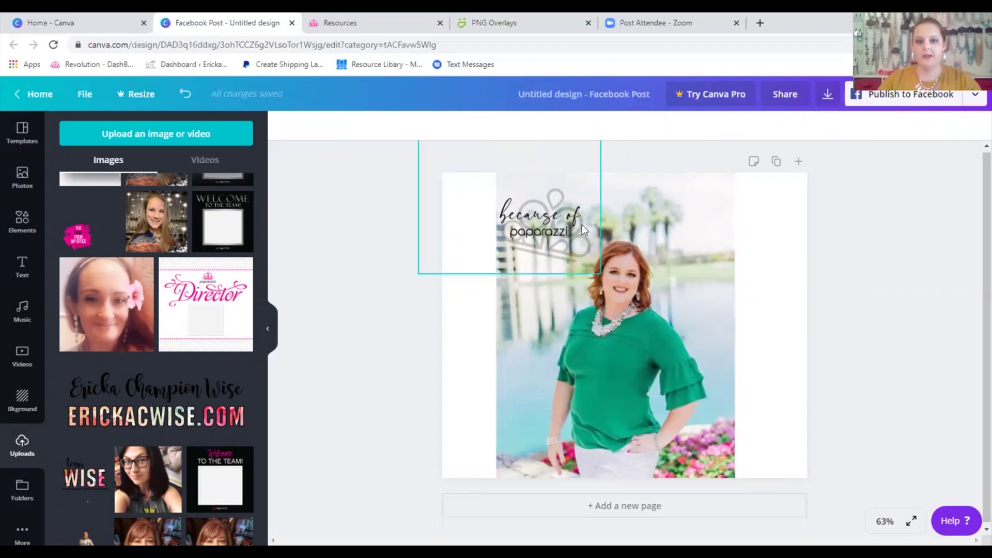
{"action": "left_click_drag", "start_coordinate": [582, 225], "coordinate": [590, 226]}
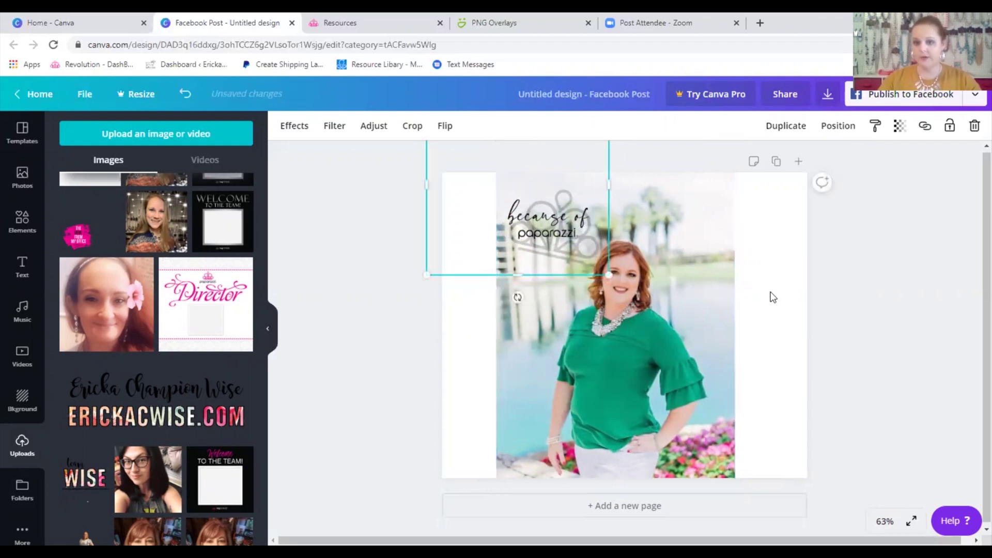
Download the Facebook post as a PNG, then lower the paparazzi logo slightly.
{"action": "left_click", "coordinate": [756, 304]}
{"action": "left_click", "coordinate": [910, 94]}
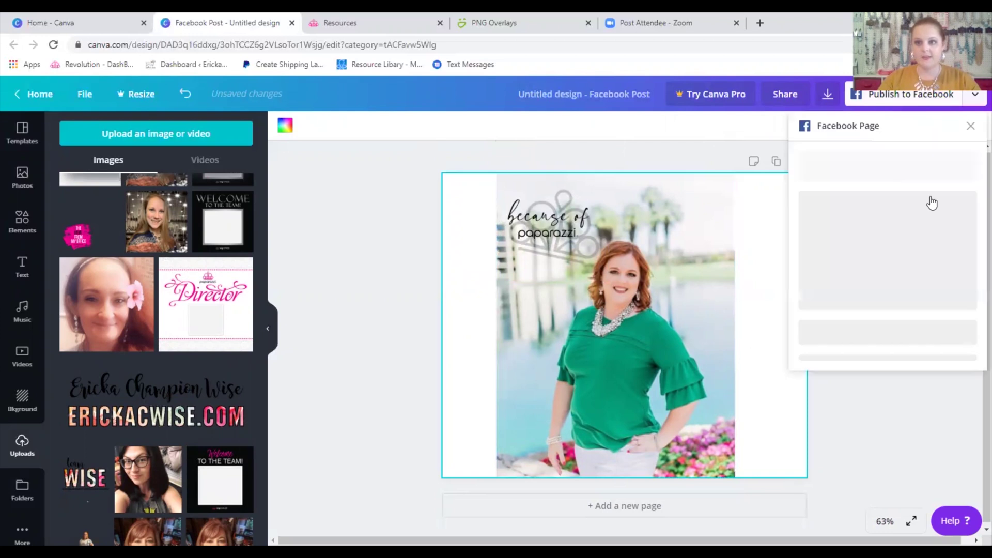
{"action": "left_click", "coordinate": [828, 94]}
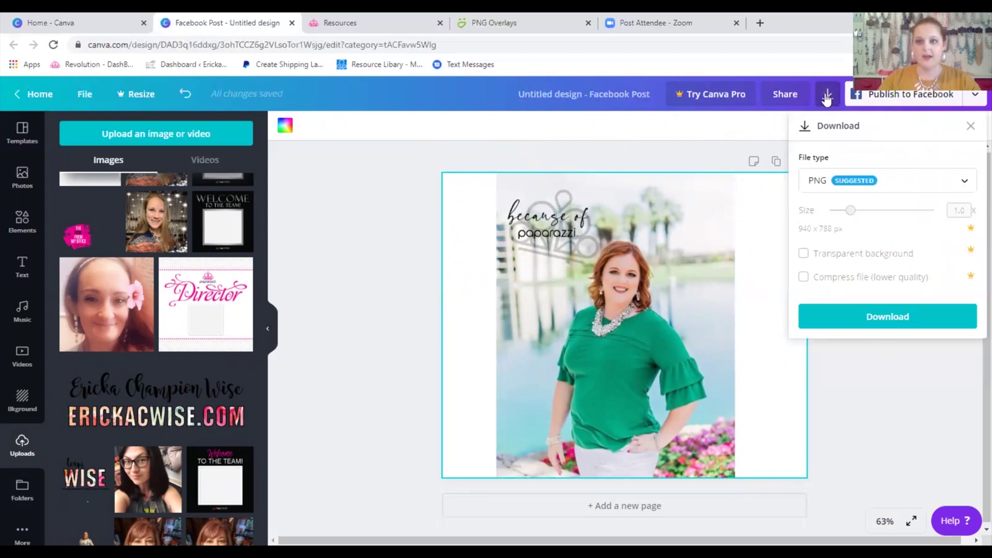
{"action": "left_click", "coordinate": [903, 322]}
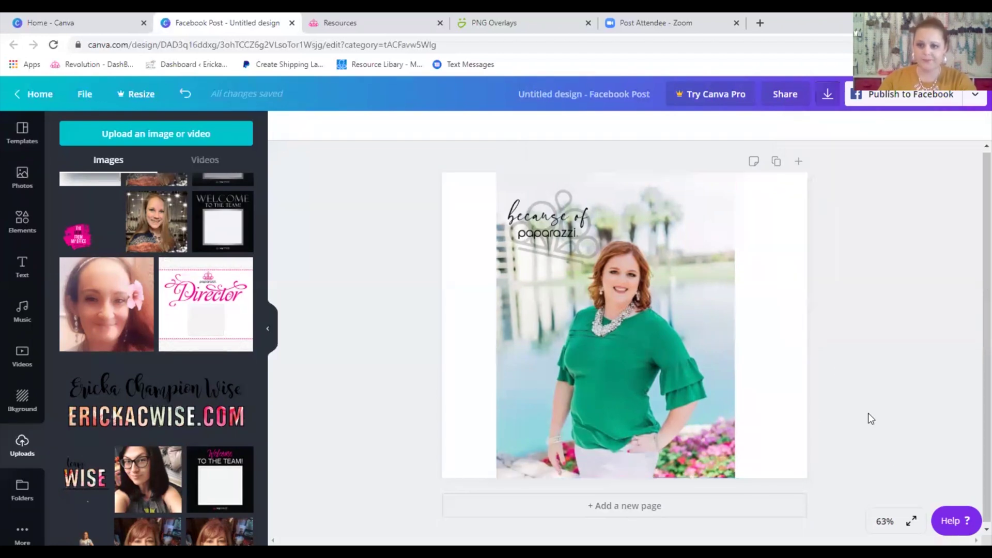
{"action": "left_click_drag", "start_coordinate": [600, 268], "coordinate": [600, 287]}
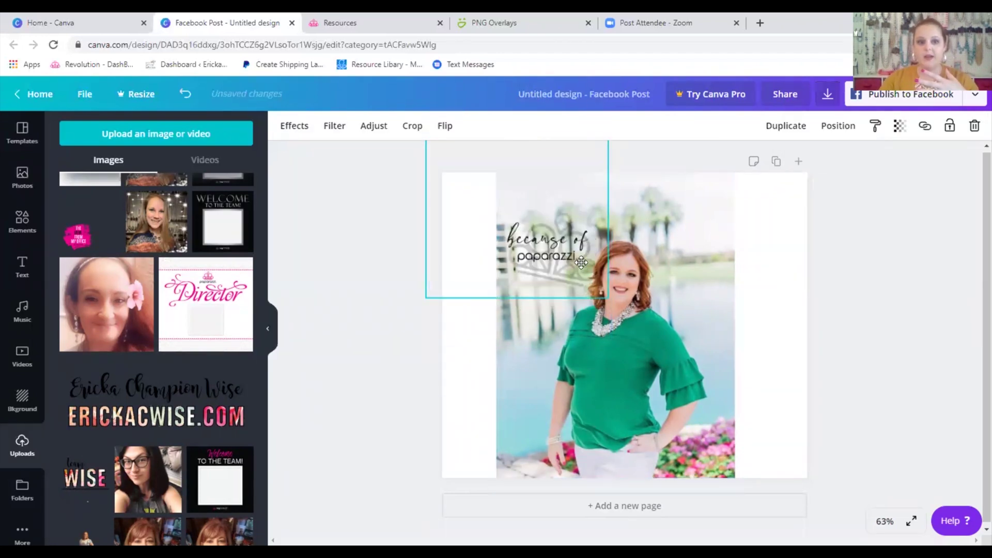
Copy the black-and-pink 'The View From My Office' image from SmugMug's PNG Overlays gallery.
{"action": "left_click", "coordinate": [321, 16]}
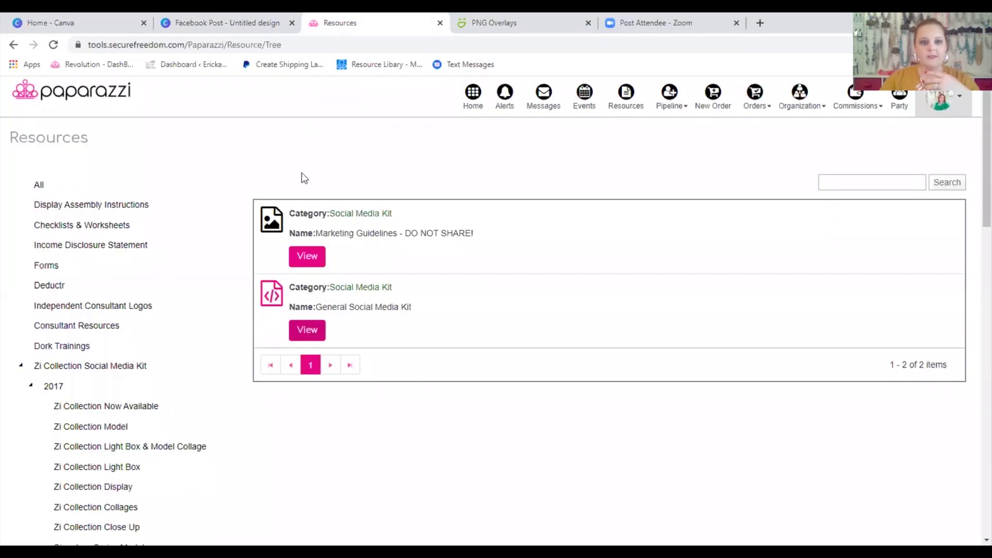
{"action": "left_click", "coordinate": [462, 25]}
{"action": "left_click", "coordinate": [15, 45]}
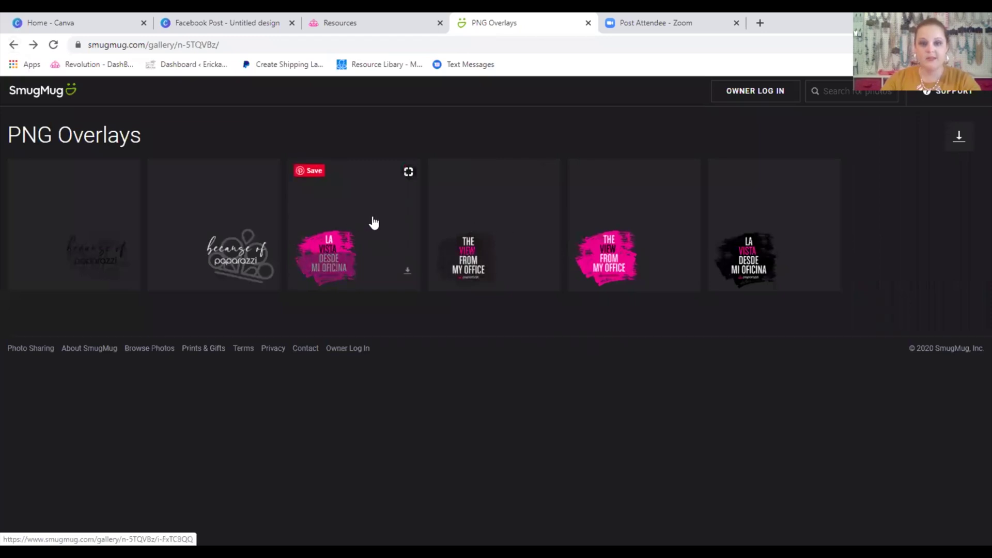
{"action": "left_click", "coordinate": [525, 228]}
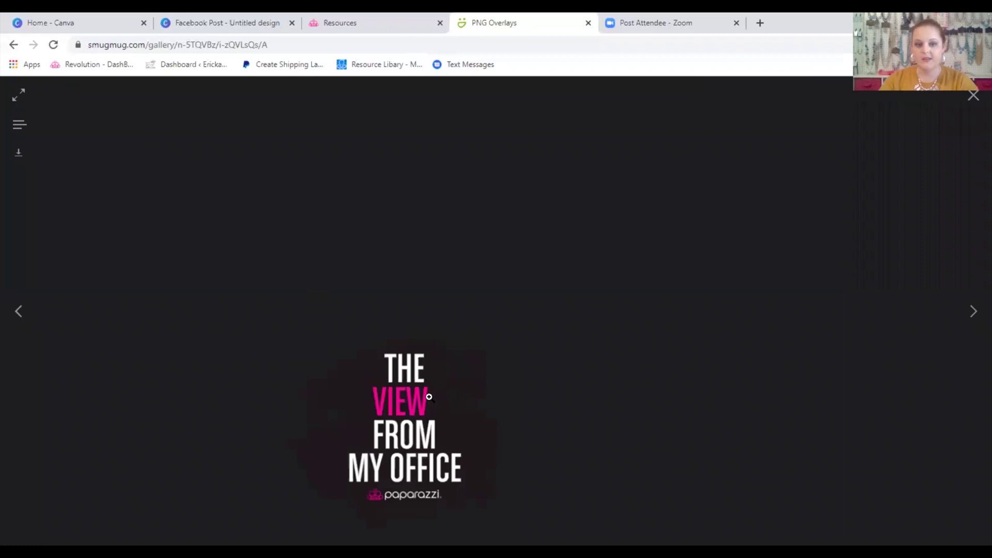
{"action": "right_click", "coordinate": [429, 397]}
{"action": "left_click", "coordinate": [523, 439]}
{"action": "left_click", "coordinate": [171, 22]}
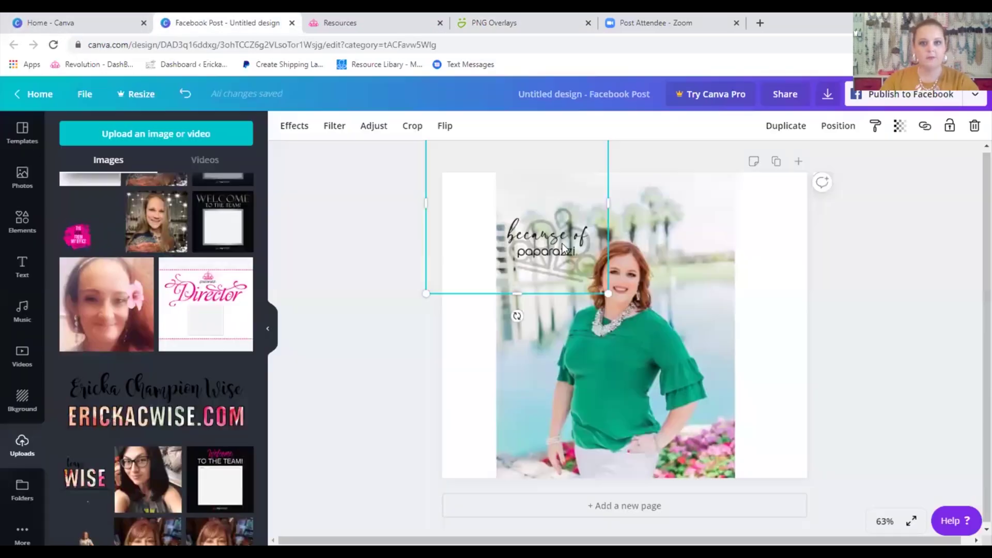
Paste the copied overlay onto the photo and delete the 'because of paparazzi' logo.
{"action": "left_click", "coordinate": [717, 238]}
{"action": "key", "text": "ctrl+v"}
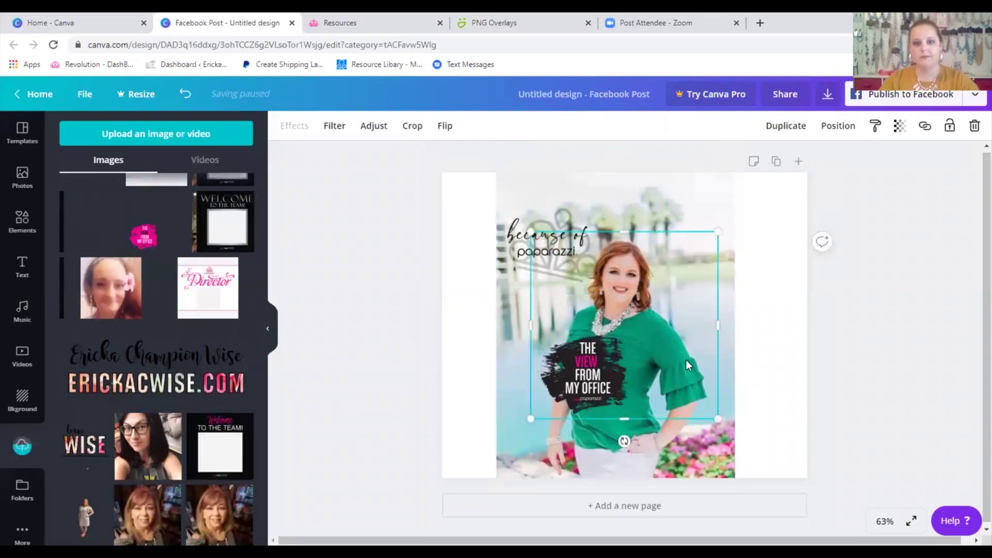
{"action": "left_click", "coordinate": [591, 225]}
{"action": "key", "text": "Delete"}
Move the overlay to the photo's top-left corner and review the design.
{"action": "left_click_drag", "start_coordinate": [568, 321], "coordinate": [501, 147]}
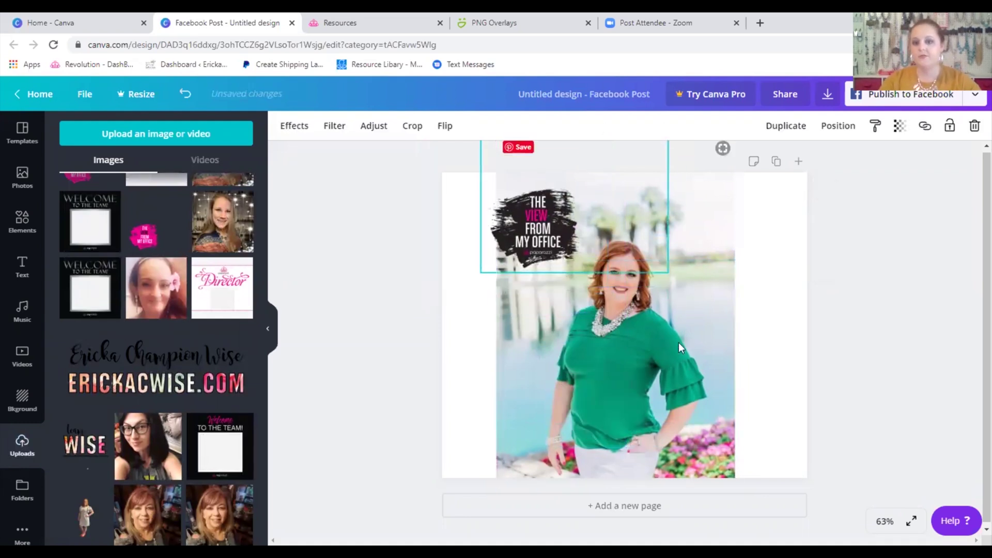
{"action": "left_click", "coordinate": [782, 342]}
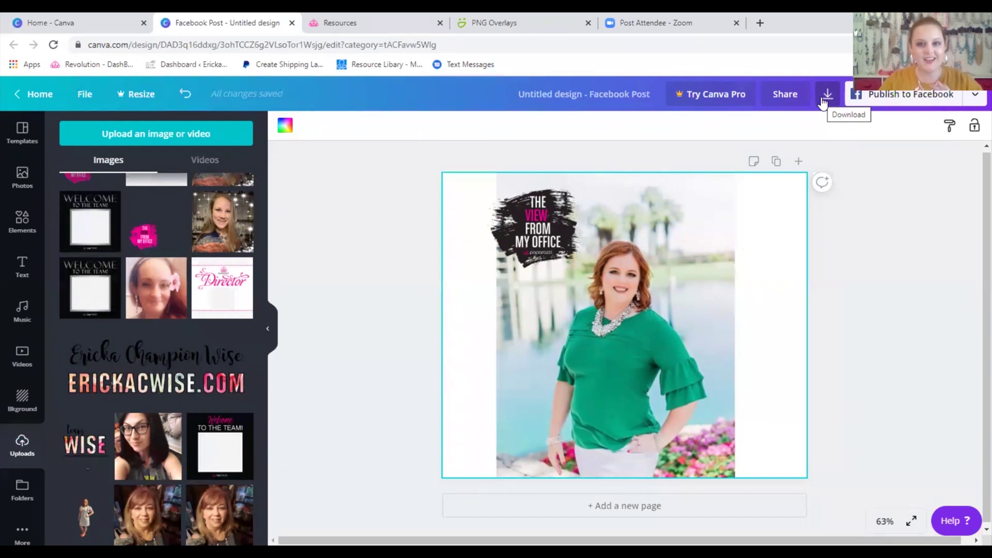
{"action": "left_click", "coordinate": [485, 32]}
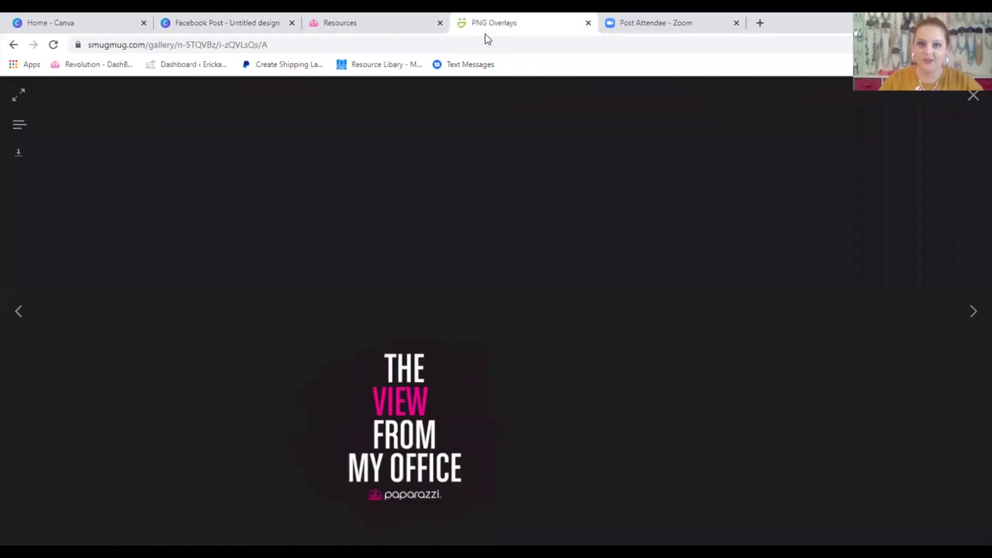
Close the overlay viewer and open the Social Media Kit link on the Paparazzi resources page.
{"action": "left_click", "coordinate": [14, 44]}
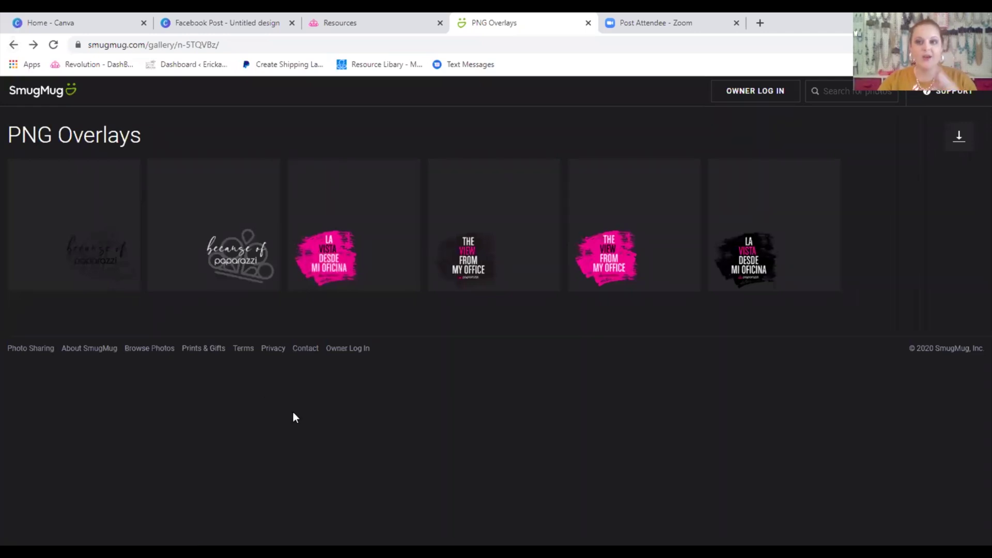
{"action": "left_click", "coordinate": [330, 33]}
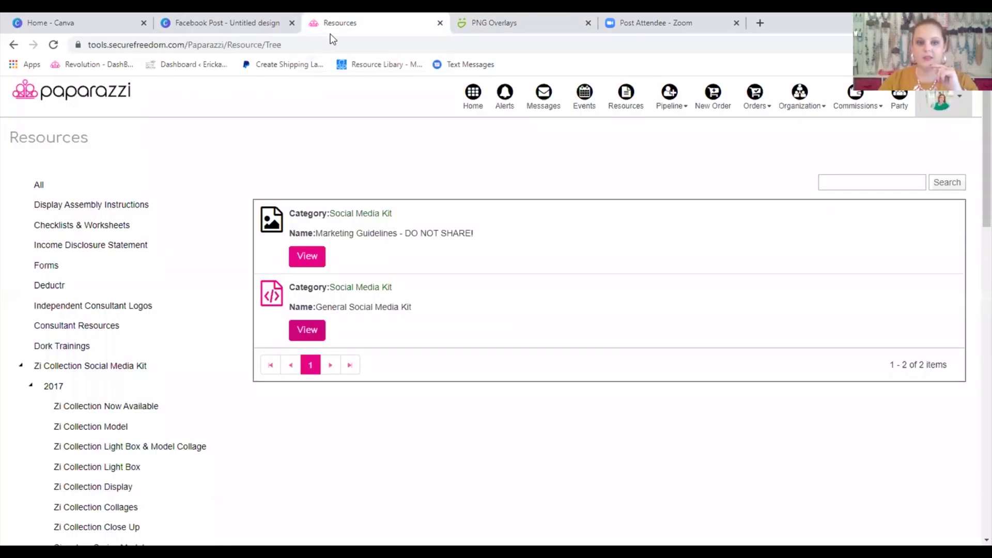
{"action": "scroll", "coordinate": [236, 328], "scroll_direction": "down", "scroll_amount": 15}
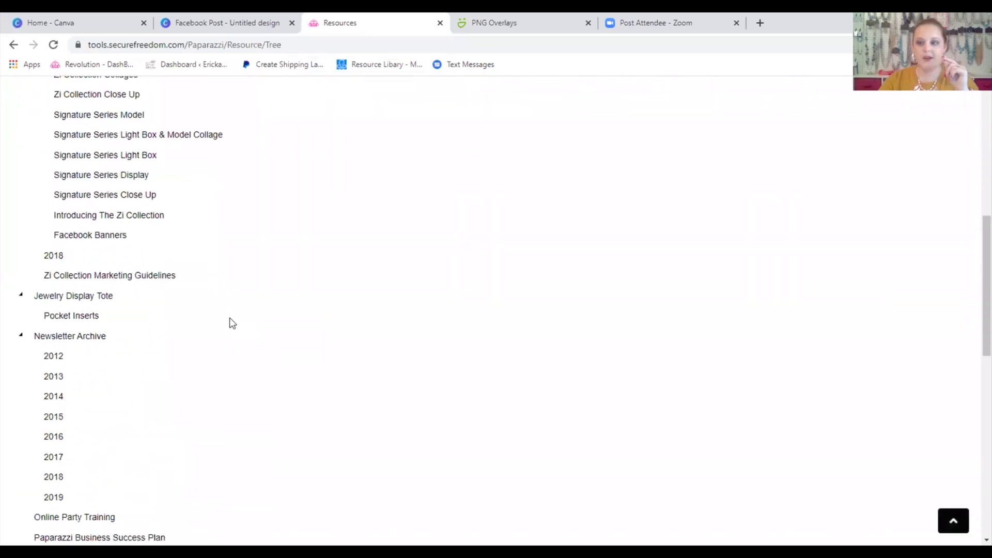
{"action": "scroll", "coordinate": [227, 368], "scroll_direction": "down", "scroll_amount": 2}
{"action": "left_click", "coordinate": [88, 520]}
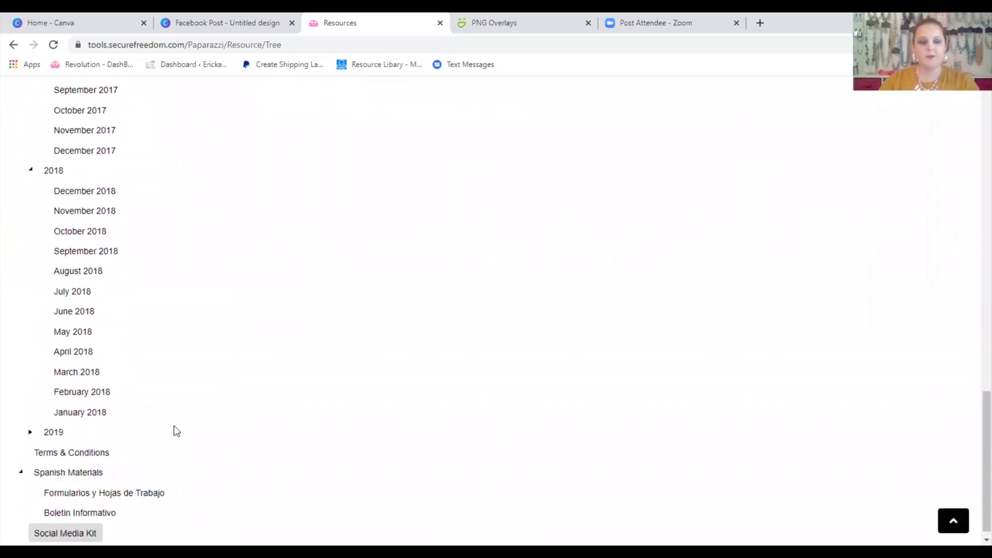
Go up from the PNG Overlays gallery to the Paparazzi Social Media Kit collections page.
{"action": "scroll", "coordinate": [189, 393], "scroll_direction": "up", "scroll_amount": 10}
{"action": "scroll", "coordinate": [188, 393], "scroll_direction": "up", "scroll_amount": 5}
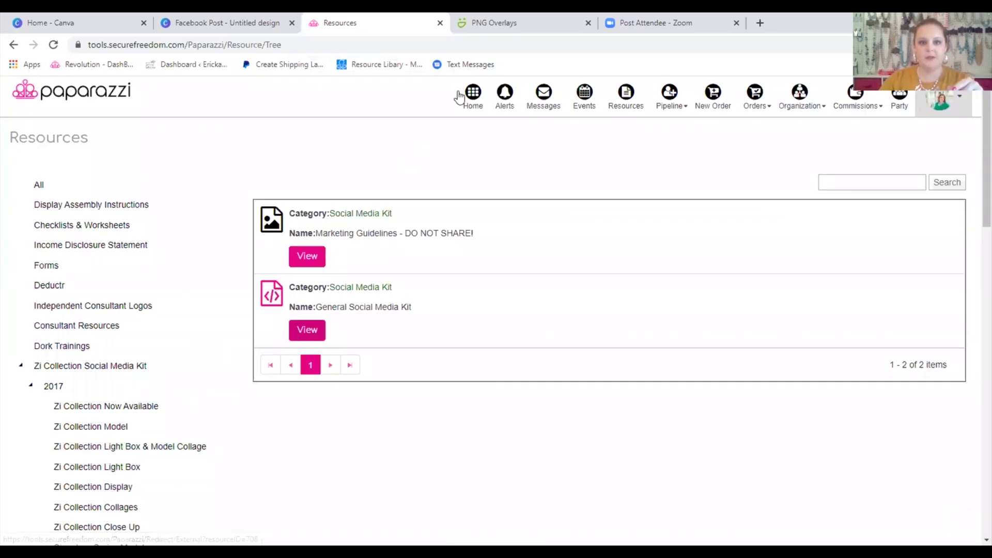
{"action": "left_click", "coordinate": [486, 30]}
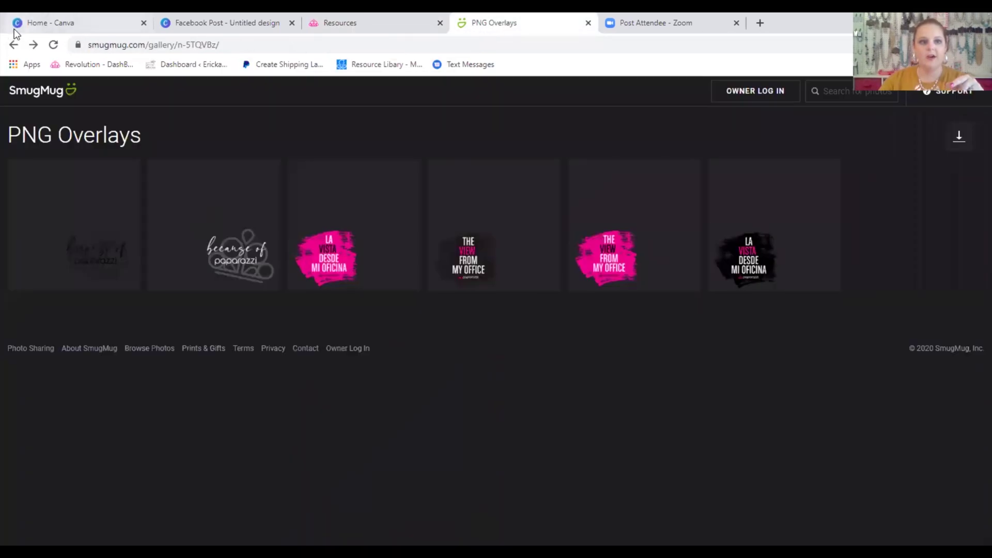
{"action": "left_click", "coordinate": [13, 45]}
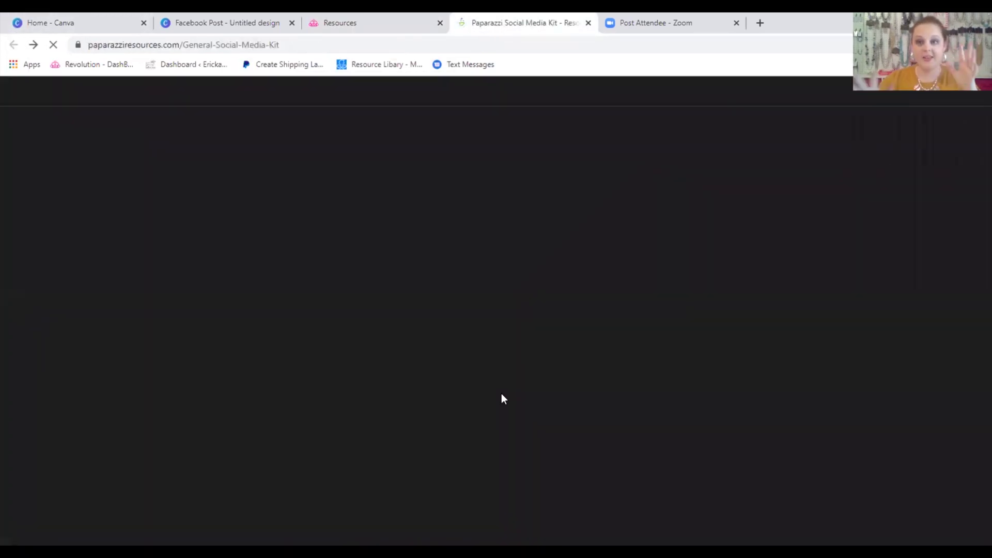